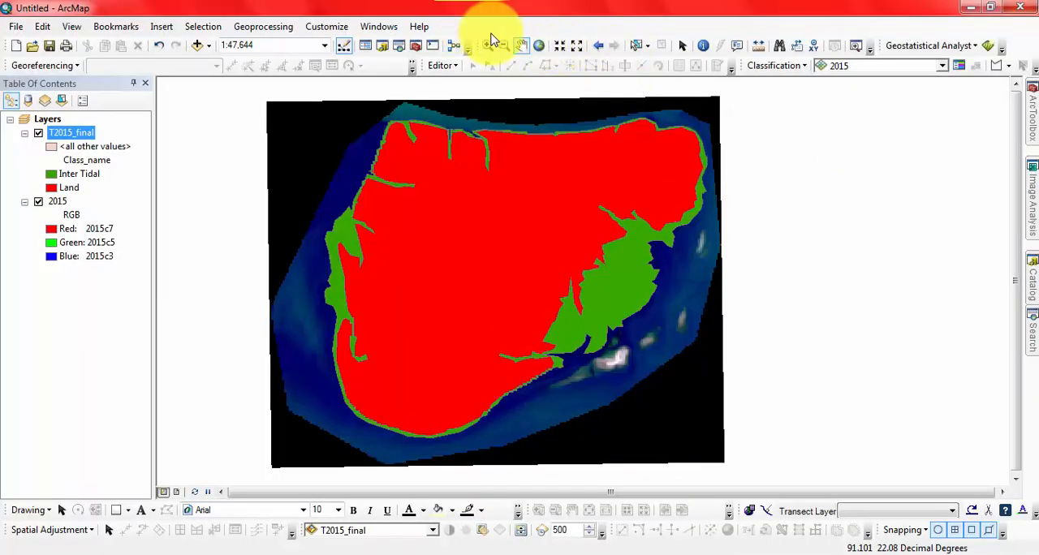
right_click(478, 29)
left_click(457, 6)
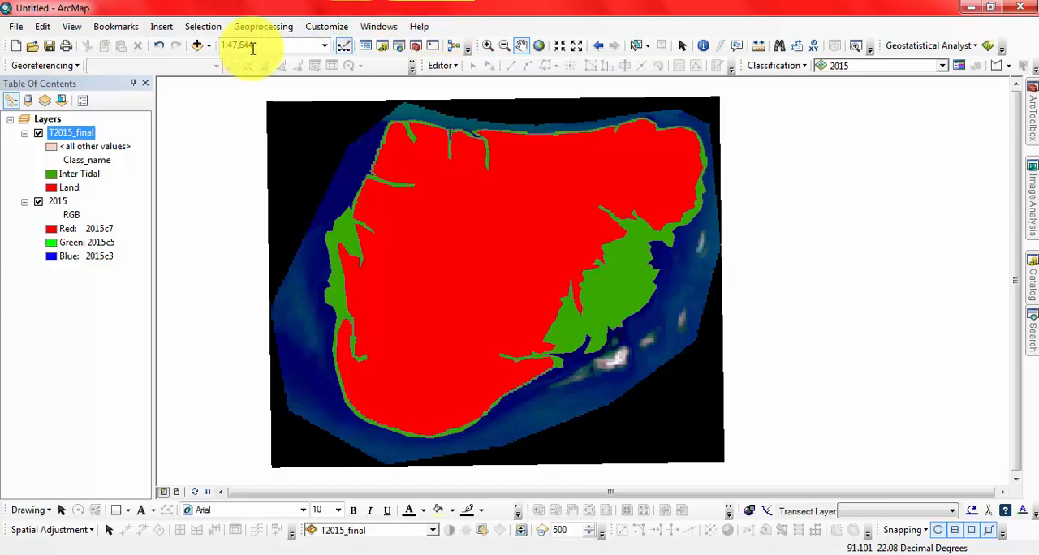
- Locate the Effects toolbar in the toolbar list, undock it over the map and dock it back in place
left_click(318, 28)
mouse_move(348, 51)
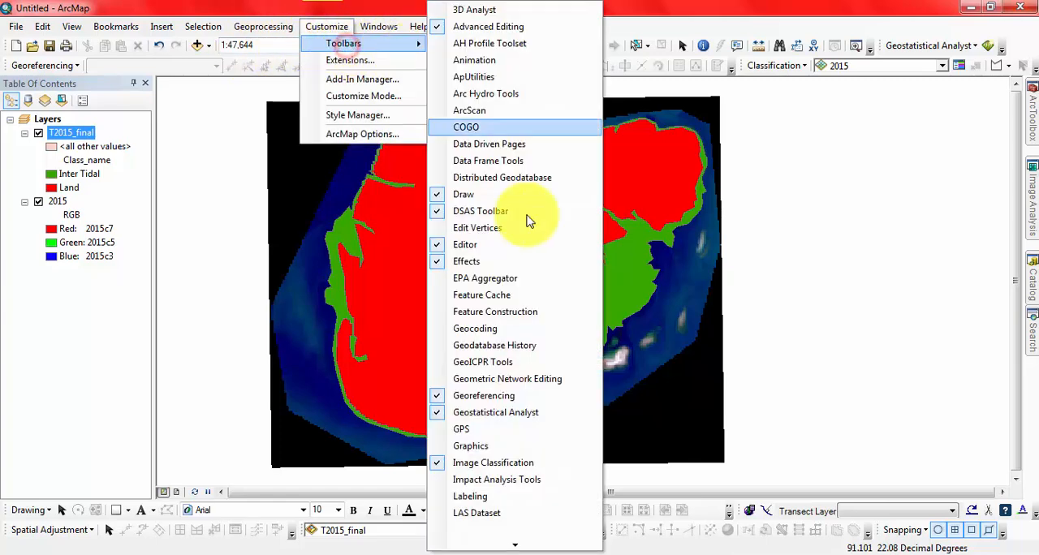
left_click(450, 264)
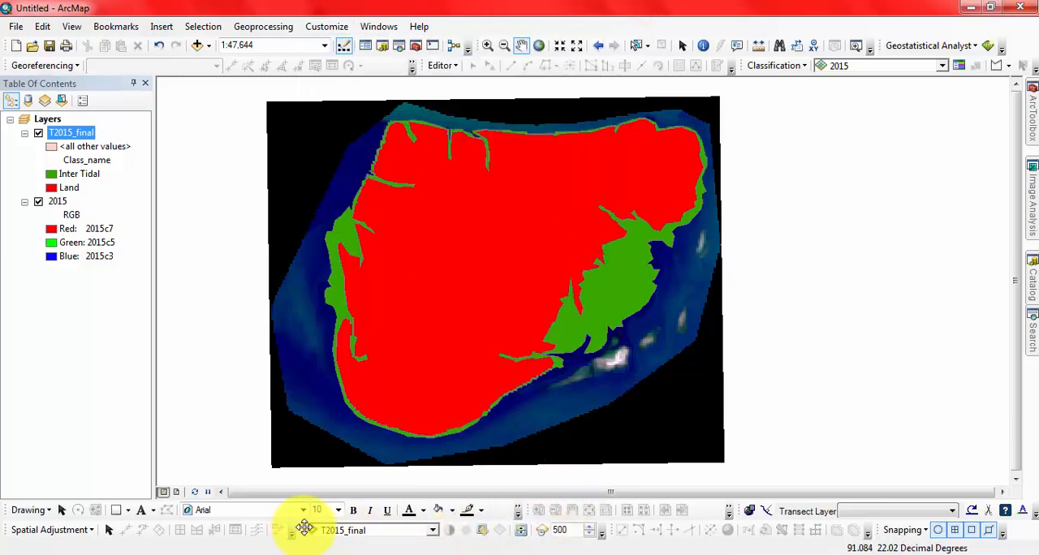
left_click_drag(300, 530, 331, 396)
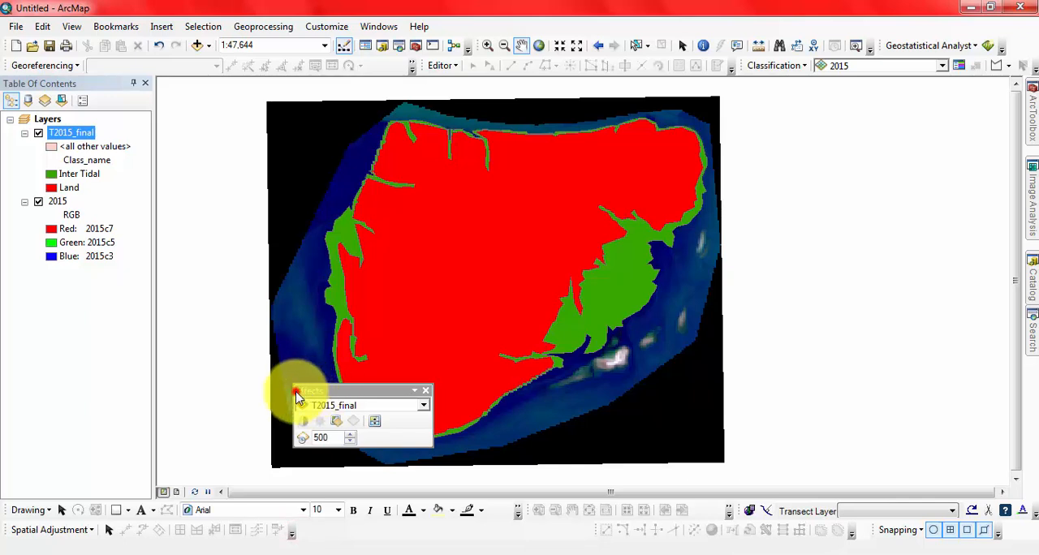
mouse_move(297, 396)
left_mouse_down()
mouse_move(297, 506)
mouse_move(313, 523)
mouse_move(301, 501)
mouse_move(297, 515)
mouse_move(313, 505)
mouse_move(312, 485)
mouse_move(311, 528)
mouse_move(287, 514)
mouse_move(324, 480)
mouse_move(317, 509)
mouse_move(282, 510)
left_mouse_up()
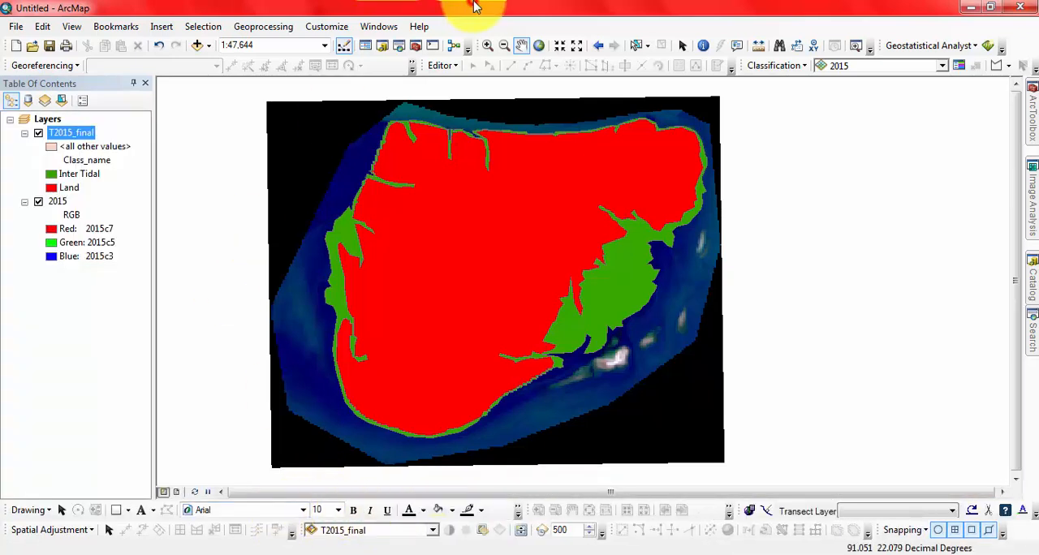
left_click(464, 316)
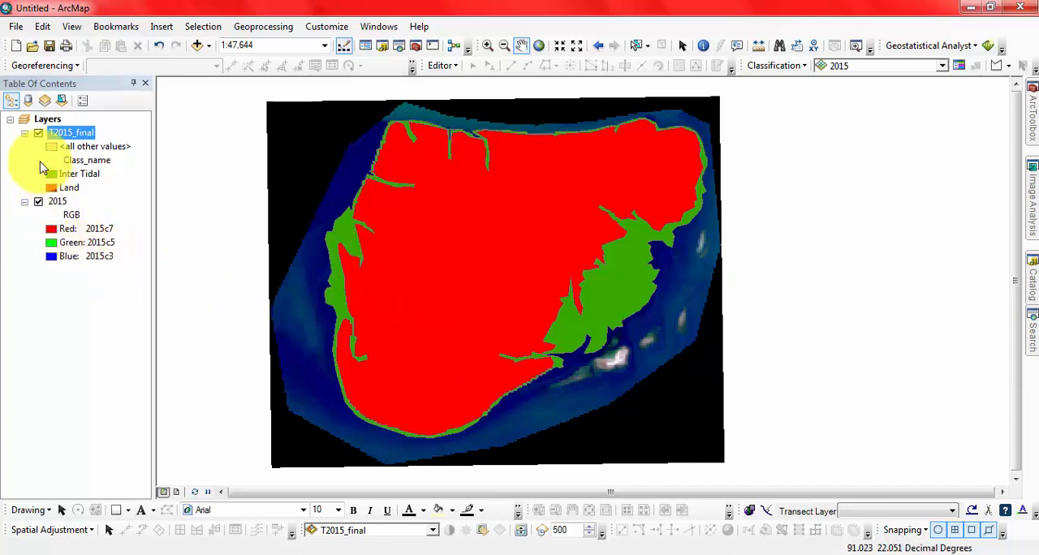
- Hide the T2015_final layer to view the 2015 image beneath it, and show the layer again
left_click(38, 133)
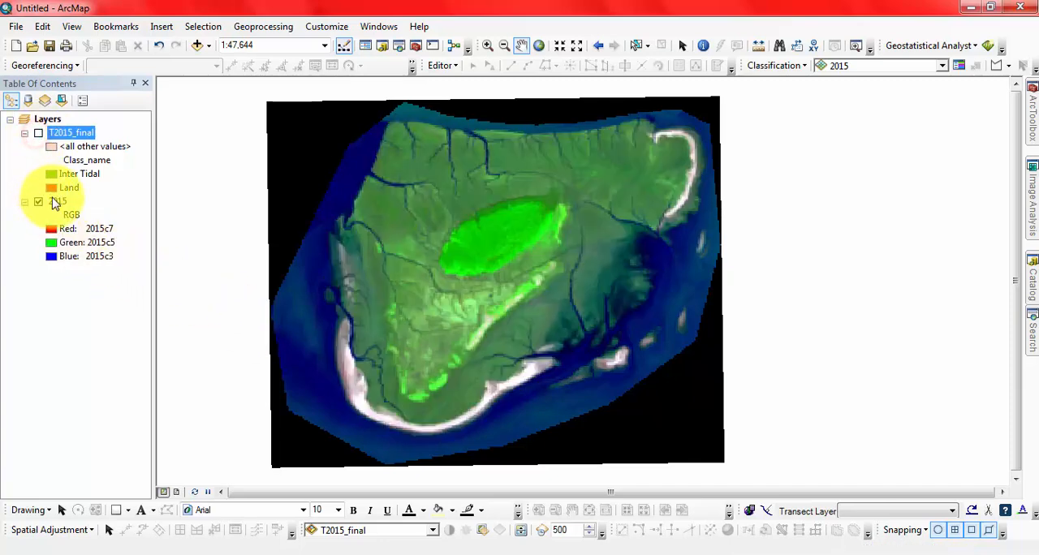
left_click_drag(492, 287, 476, 301)
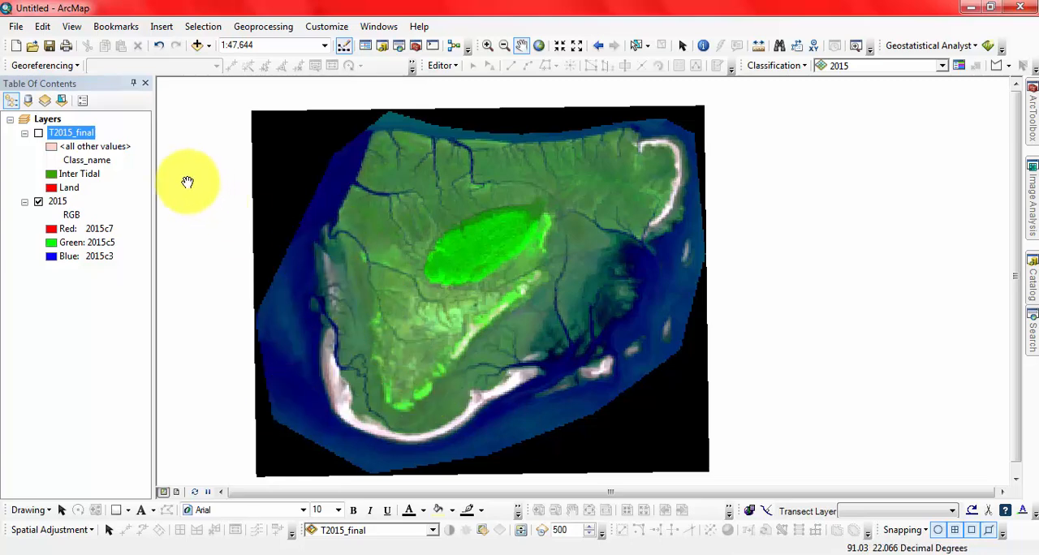
left_click(39, 133)
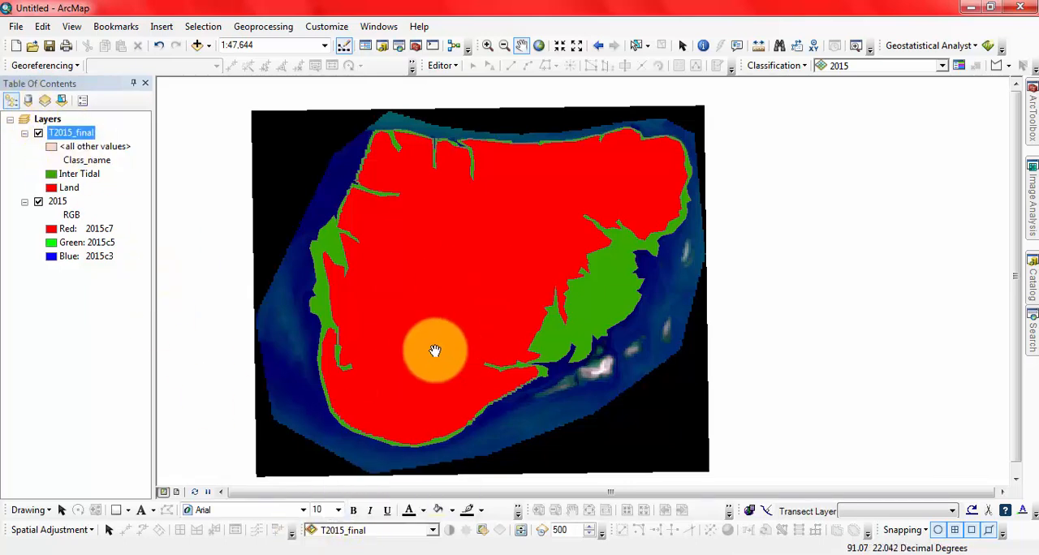
- Choose 2015 as the effects layer, activate the Swipe Layer tool and try swiping vertically over the map
left_click(437, 533)
left_click(341, 355)
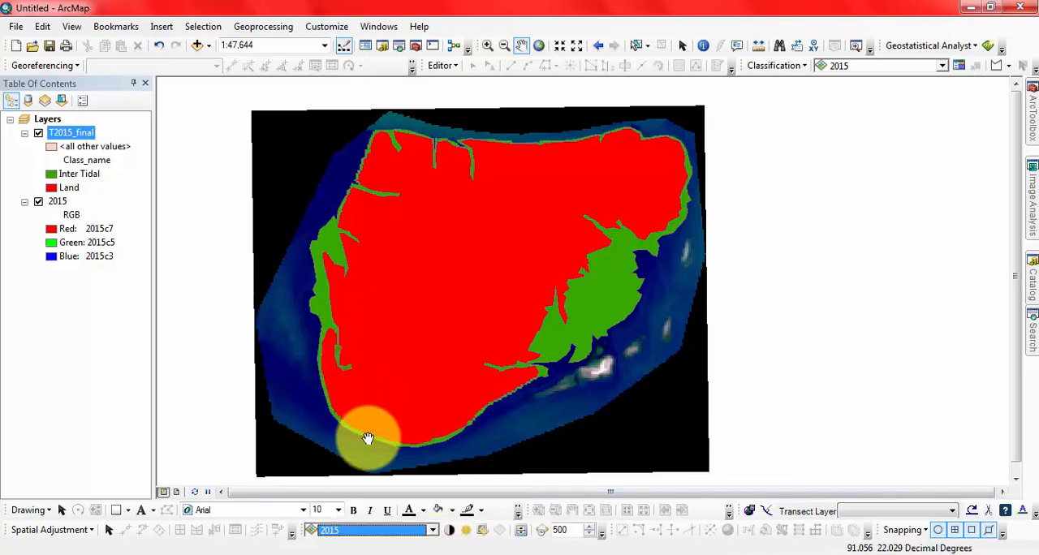
left_click(524, 540)
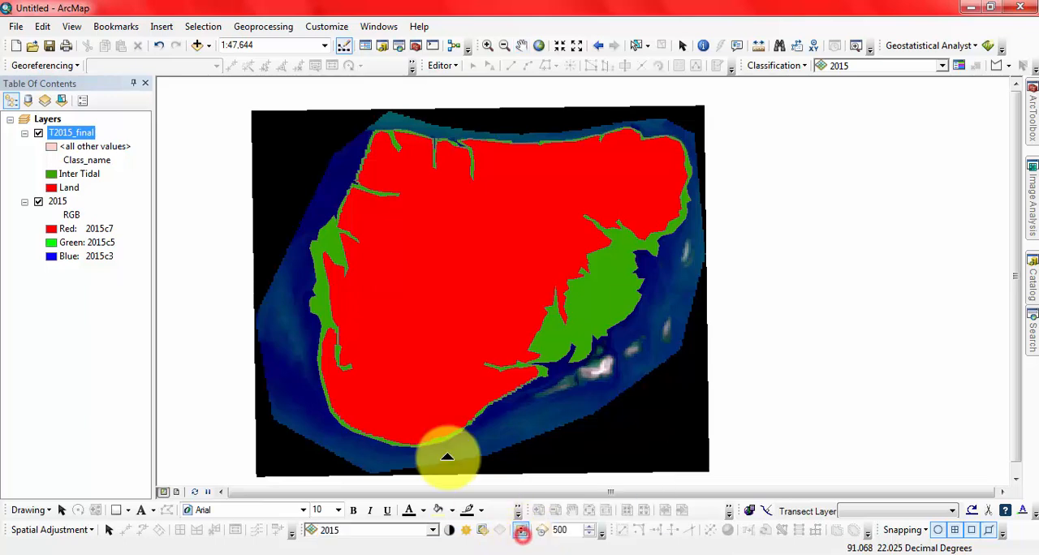
left_click_drag(441, 453, 436, 550)
- Switch the effects layer to T2015_final and swipe it vertically and horizontally to compare it with the 2015 image
left_click(433, 530)
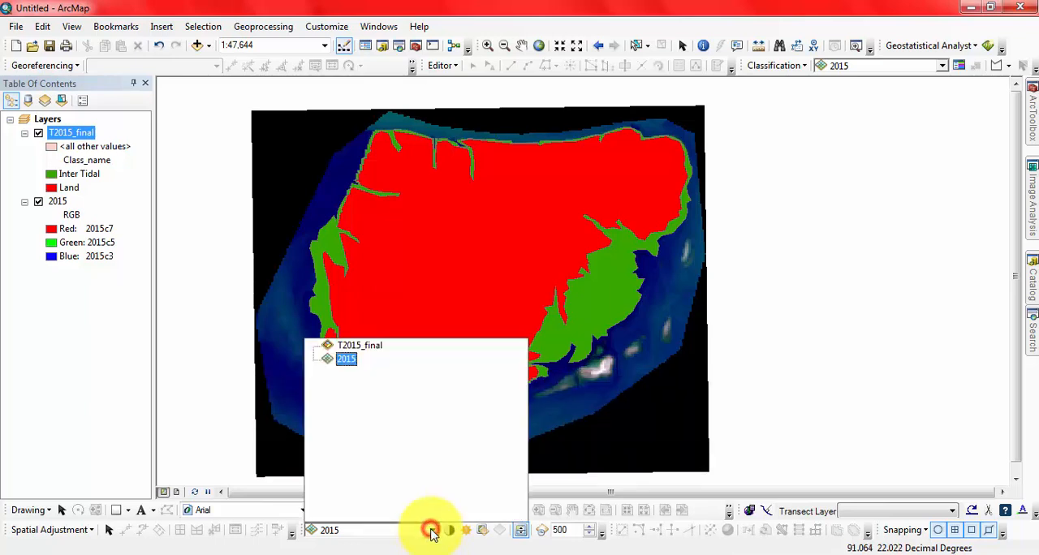
left_click(354, 348)
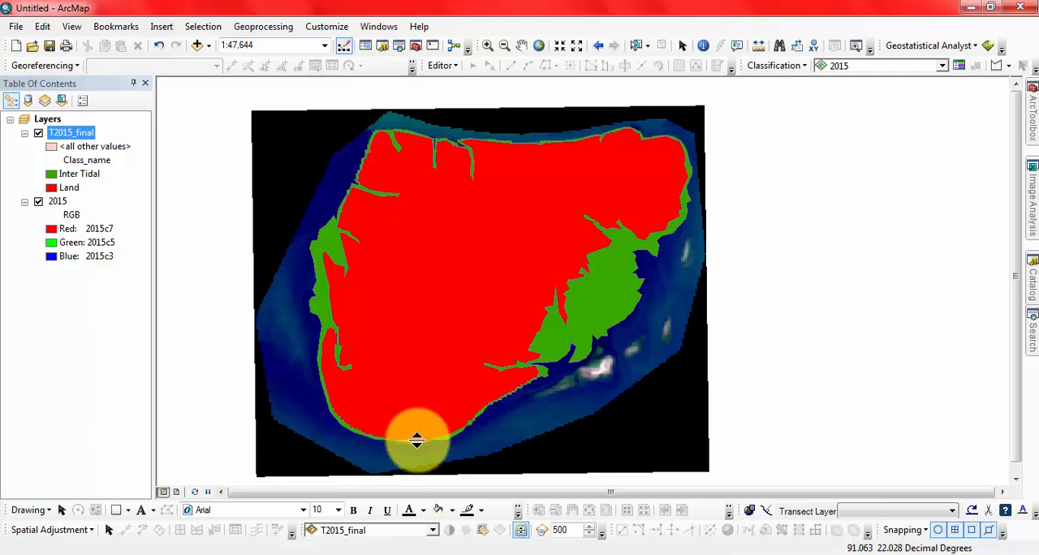
left_click_drag(417, 439, 559, 299)
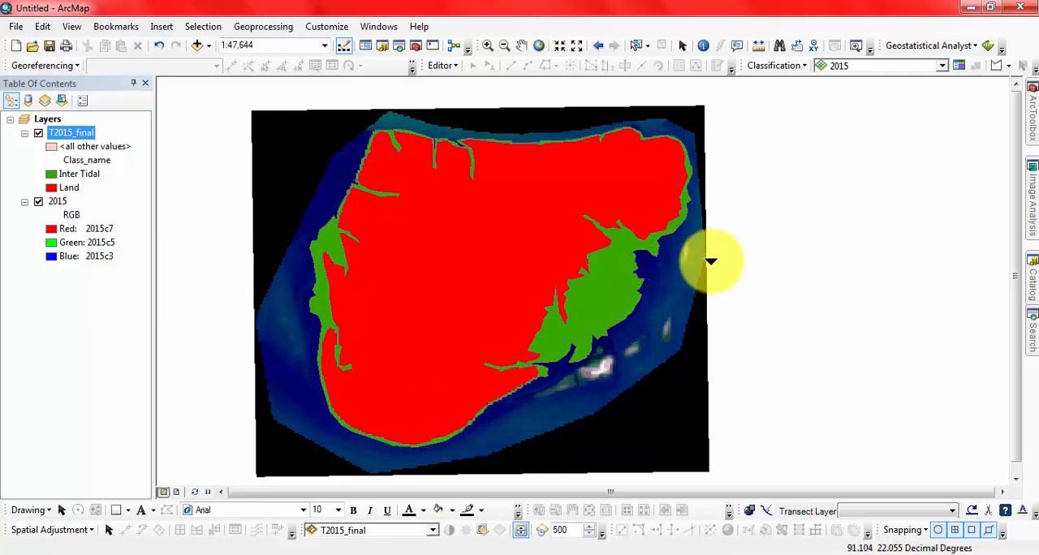
left_click_drag(705, 255, 700, 259)
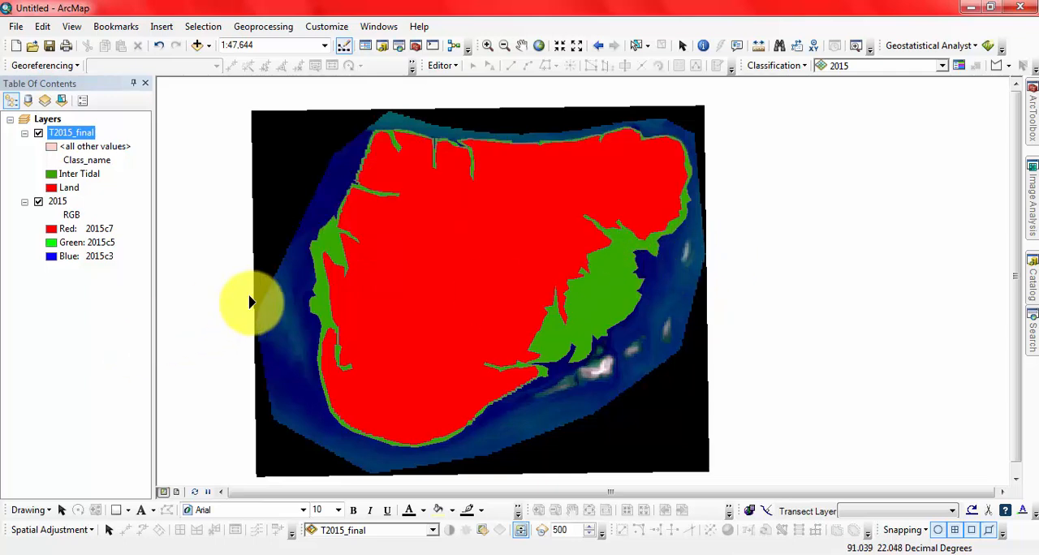
left_click_drag(250, 292, 723, 273)
left_click(723, 272)
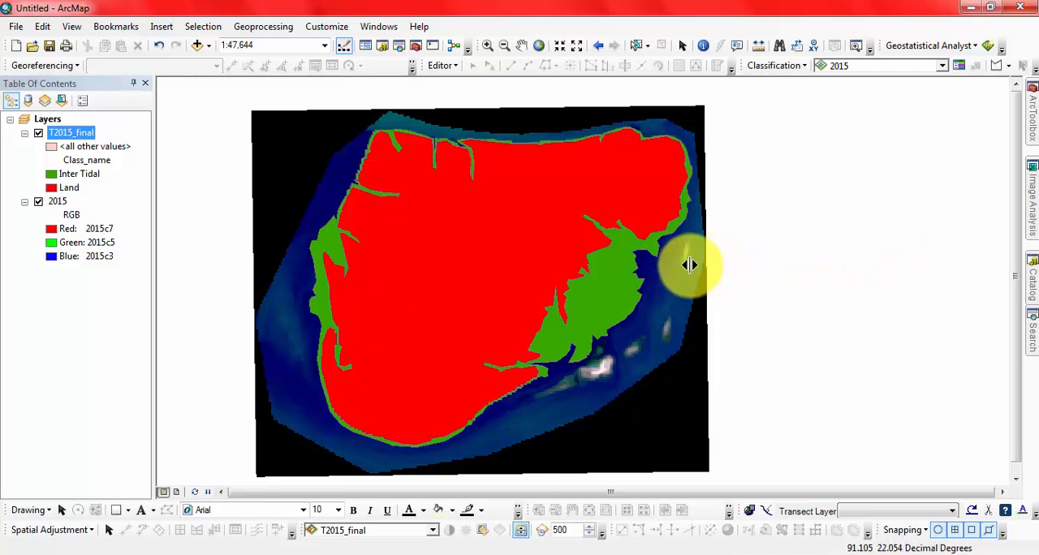
left_click_drag(687, 262, 587, 281)
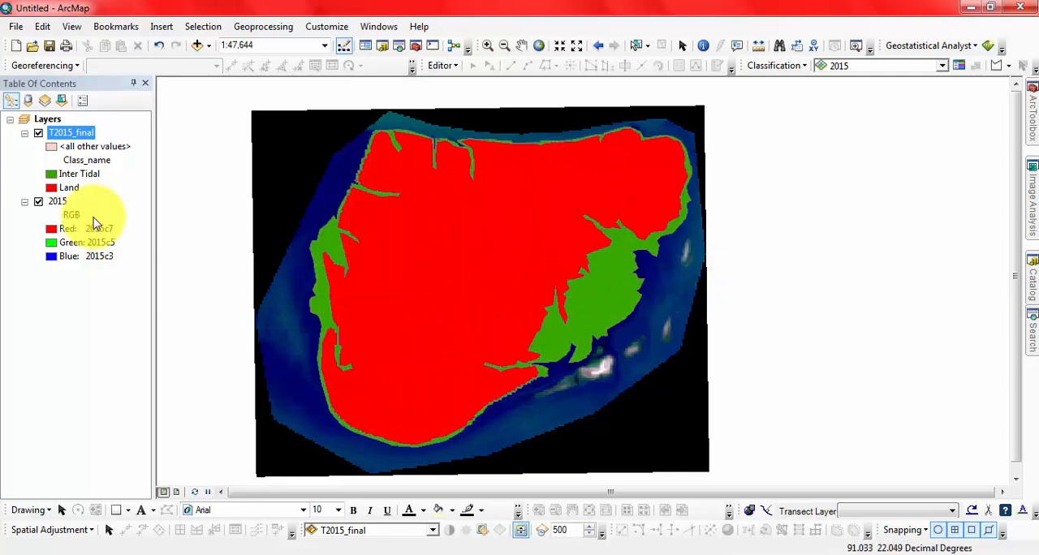
- Remove the T2015_final layer and add DC_2010.img from the 2010 folder to the map
right_click(80, 138)
left_click(113, 157)
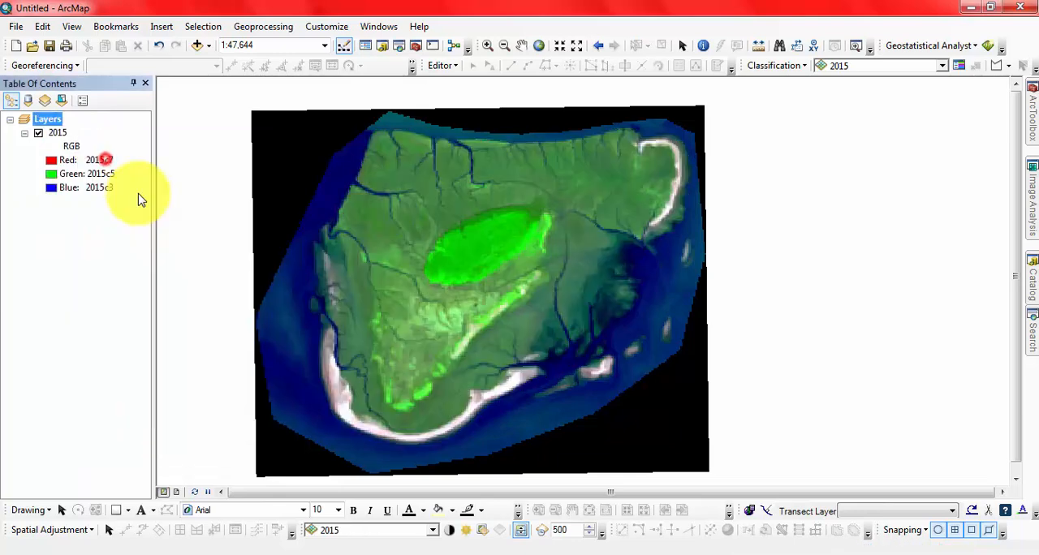
left_click(194, 45)
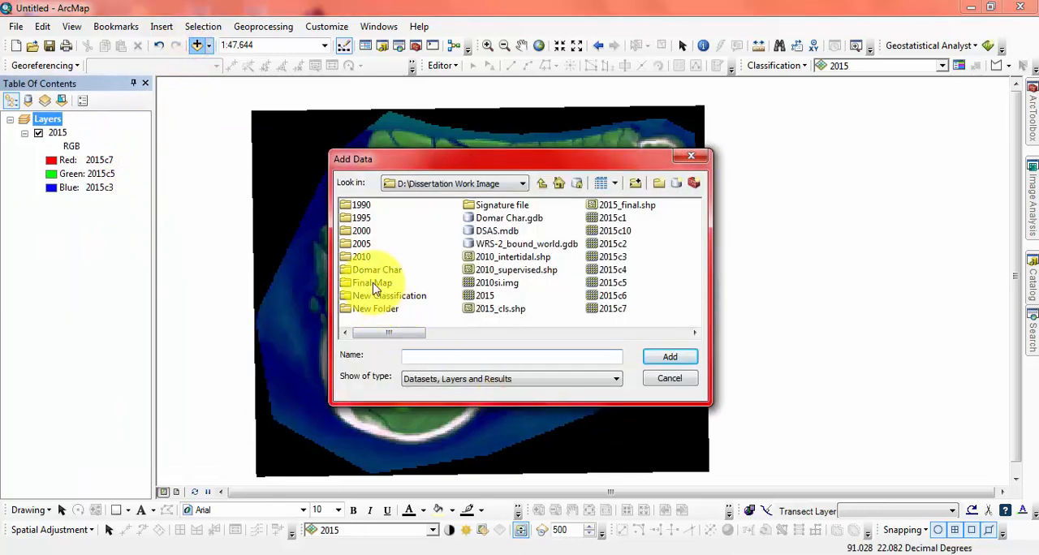
double_click(367, 261)
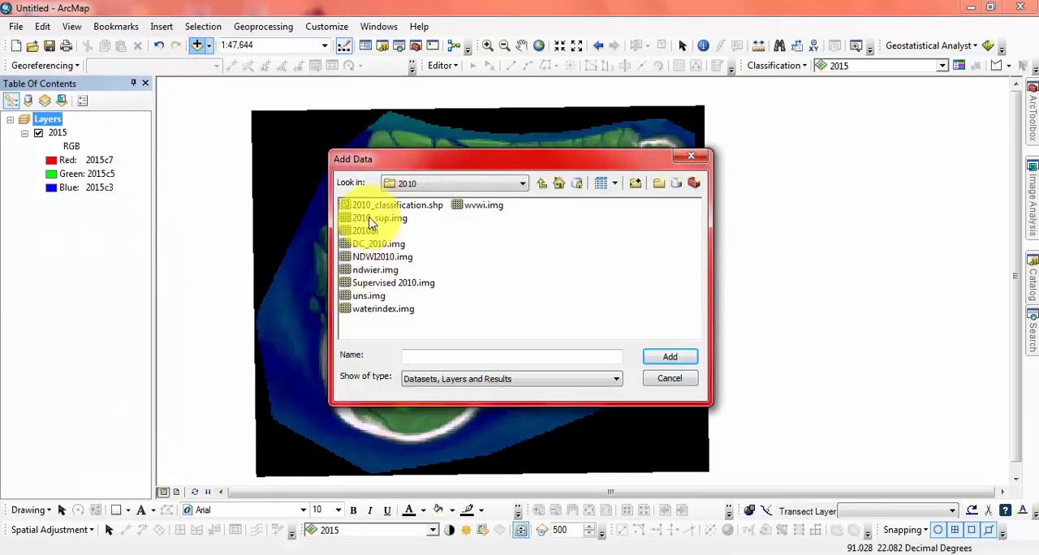
left_click(374, 242)
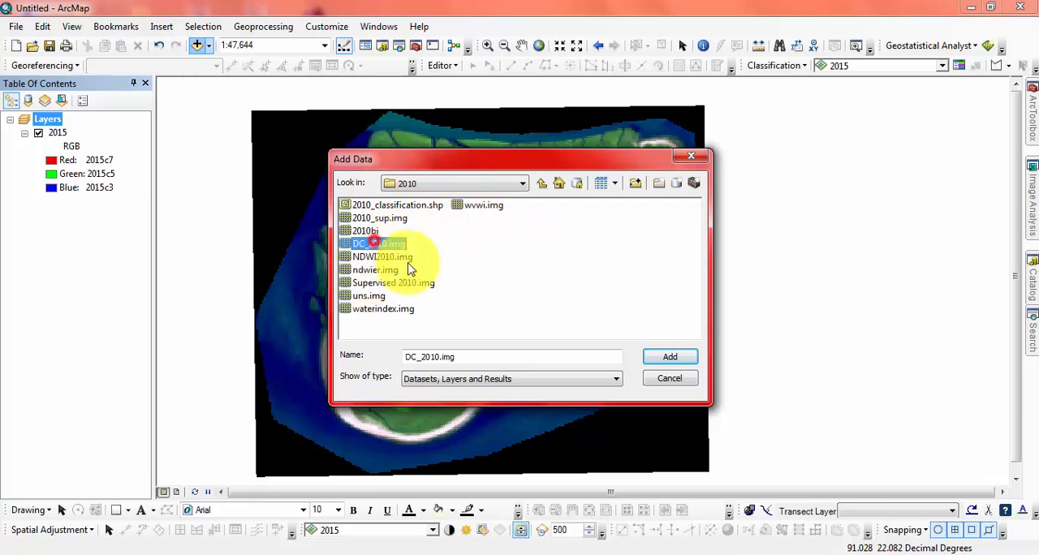
left_click(678, 362)
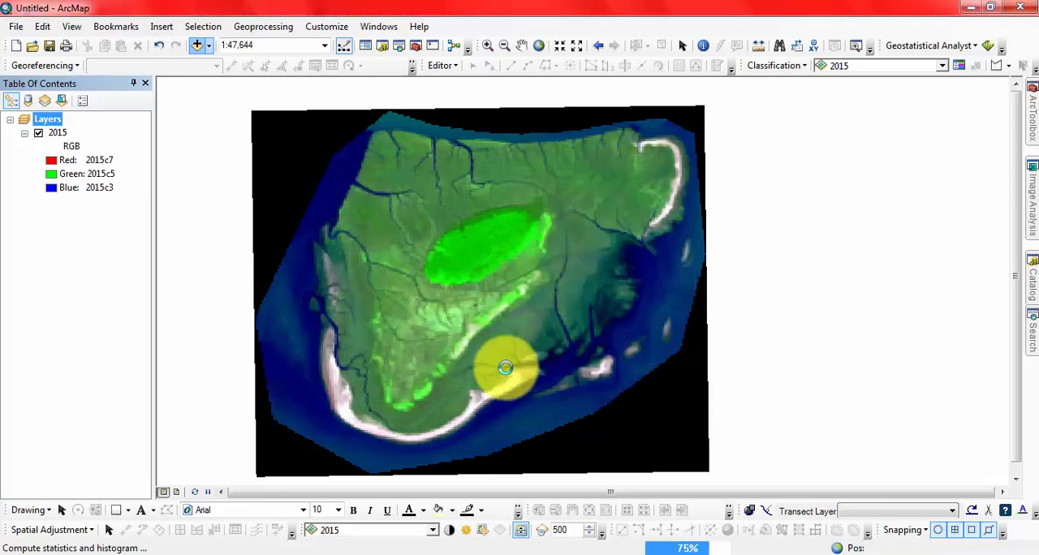
left_click(649, 414)
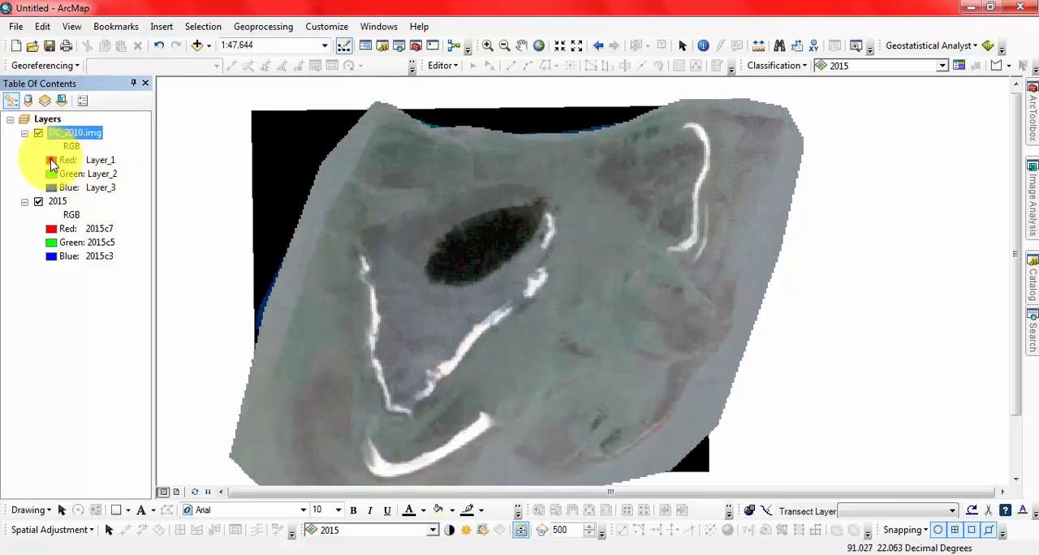
- Try displaying DC_2010.img with red on Layer_6, green on Layer_4 and blue on Layer_2
left_click(51, 163)
left_click(92, 294)
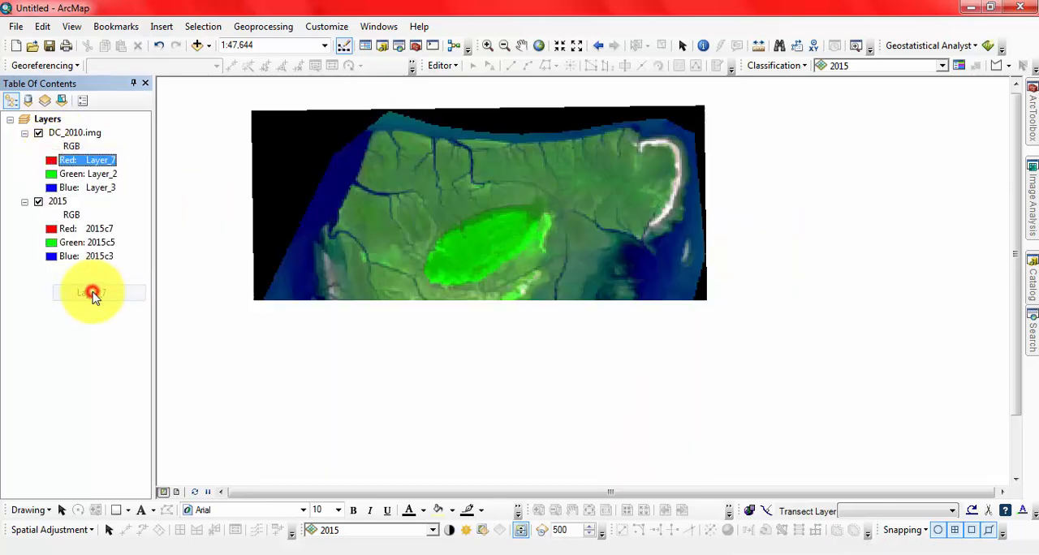
left_click(53, 165)
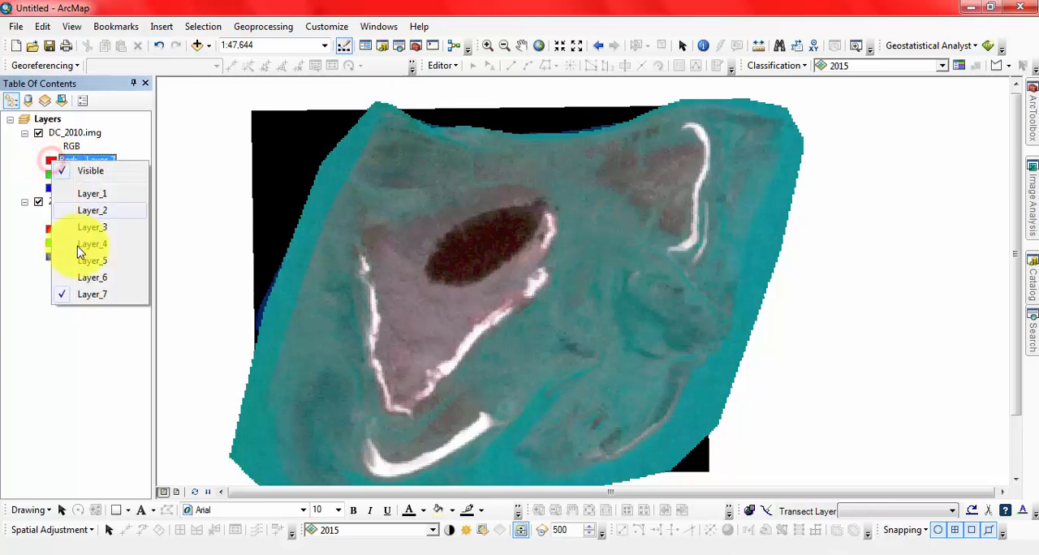
left_click(90, 280)
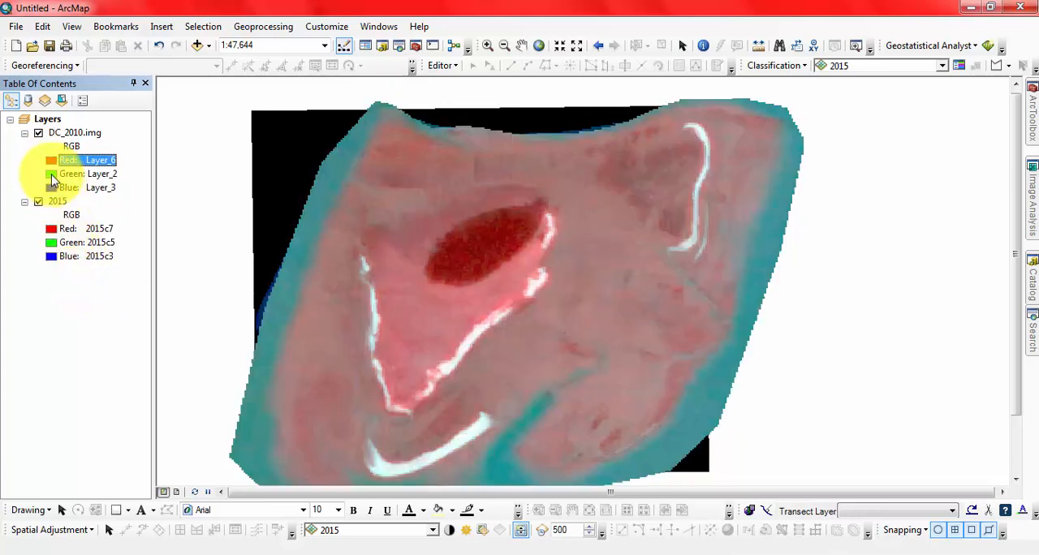
left_click(53, 175)
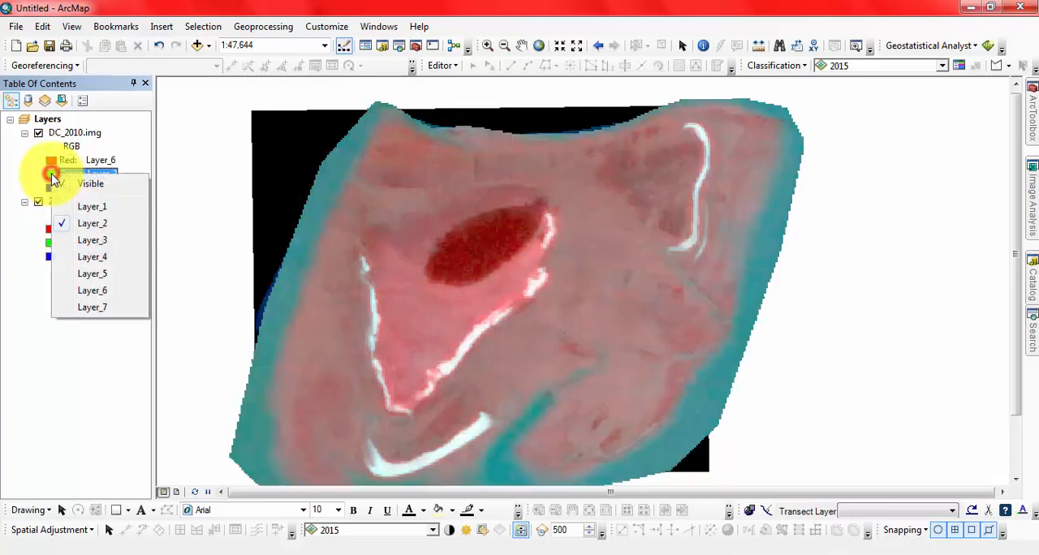
left_click(89, 258)
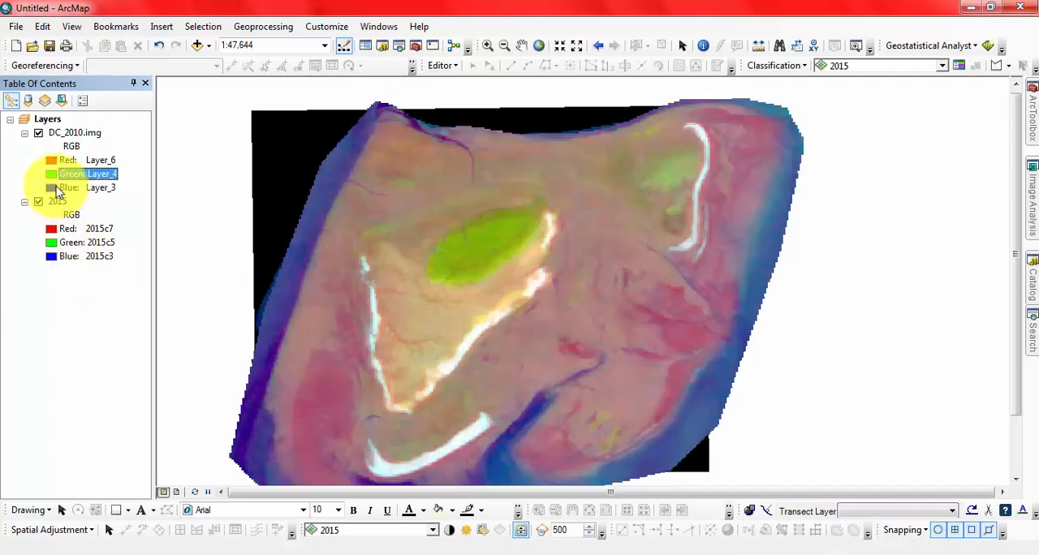
left_click(53, 188)
left_click(92, 238)
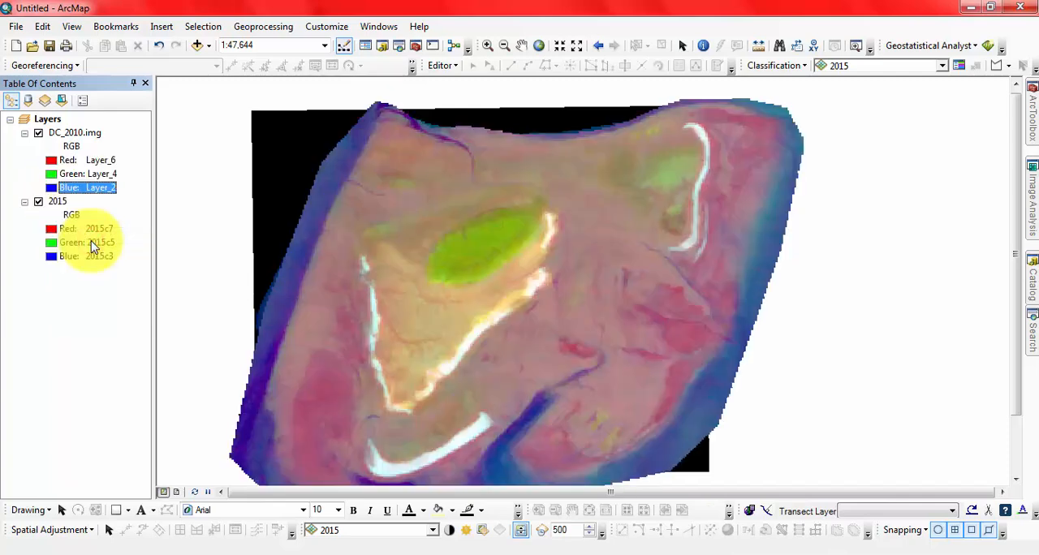
- Set the band combination of DC_2010.img to red Layer_7, green Layer_5 and blue Layer_3
left_click(55, 165)
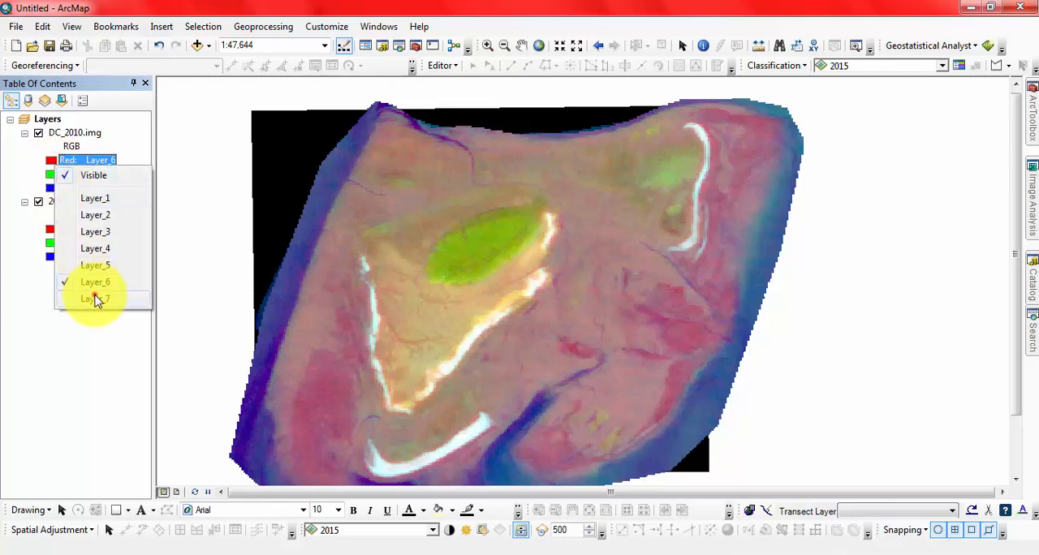
left_click(95, 298)
left_click(52, 176)
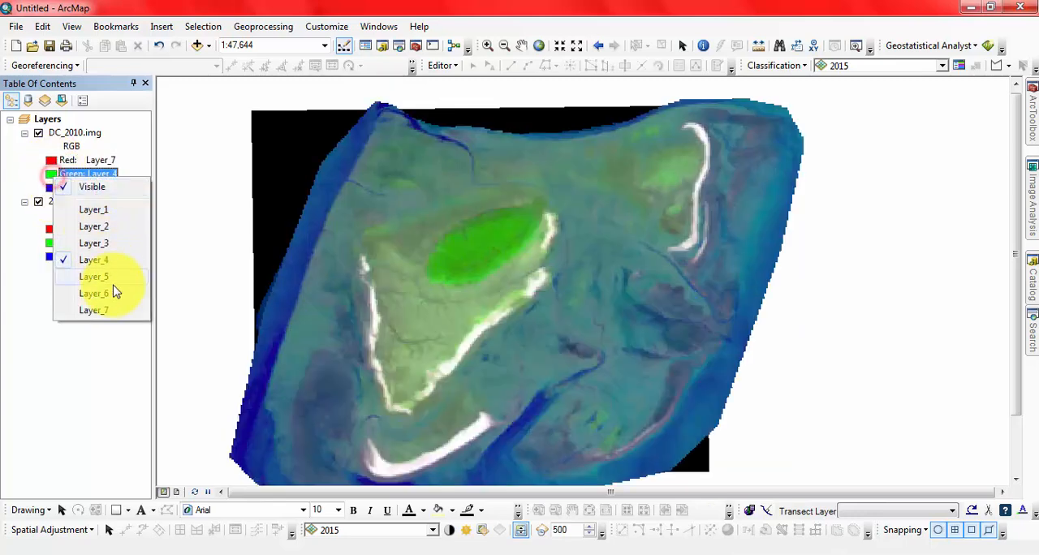
left_click(112, 278)
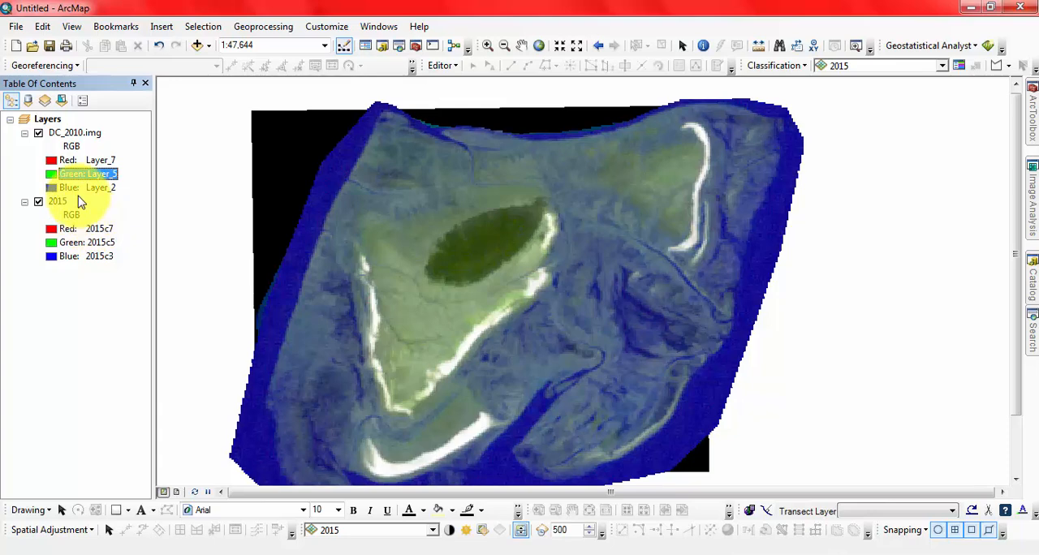
left_click(53, 188)
left_click(80, 256)
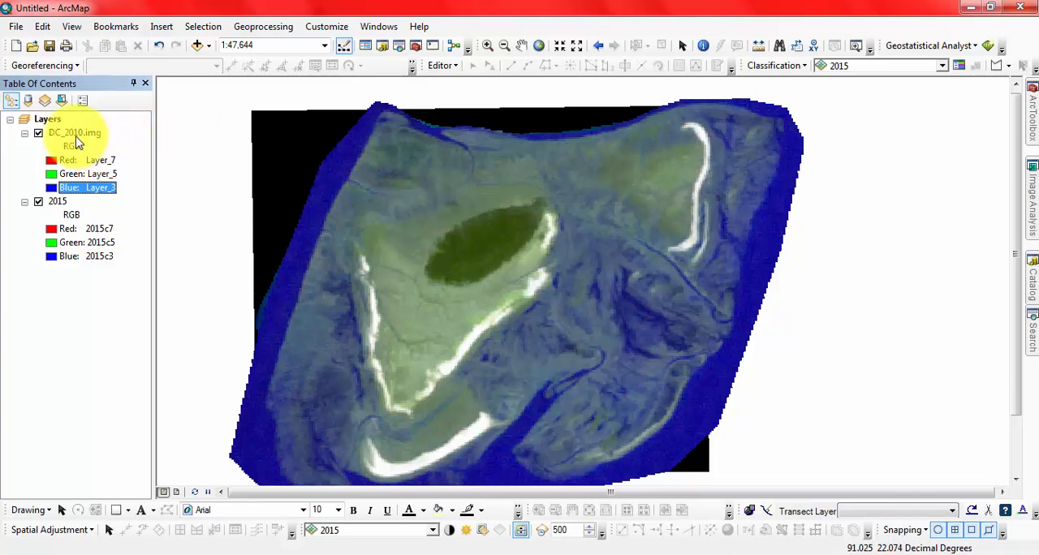
- Place DC_2010.img below the 2015 layer and swipe the 2015 image horizontally to compare the two years
left_click_drag(75, 132, 79, 250)
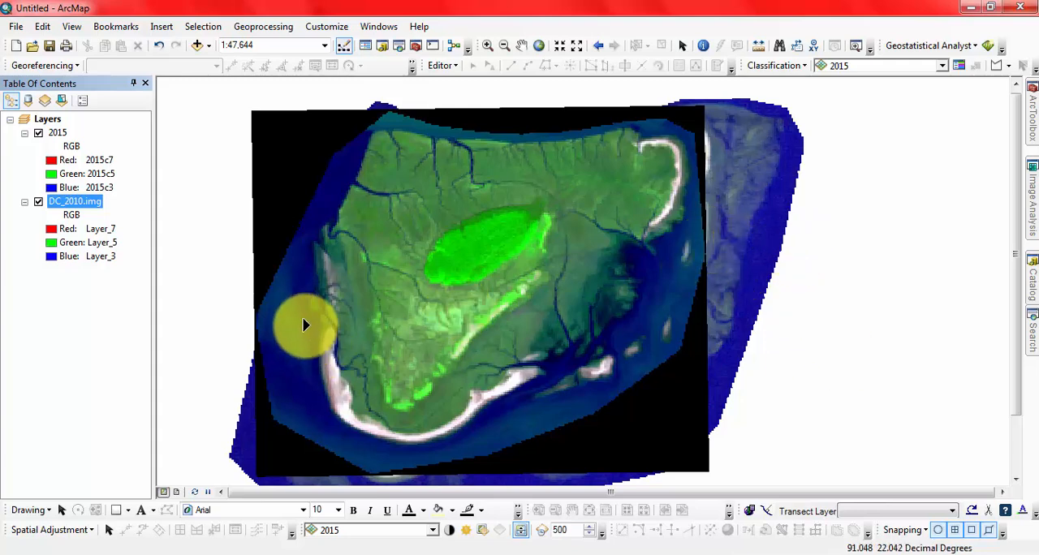
left_click_drag(256, 289, 461, 278)
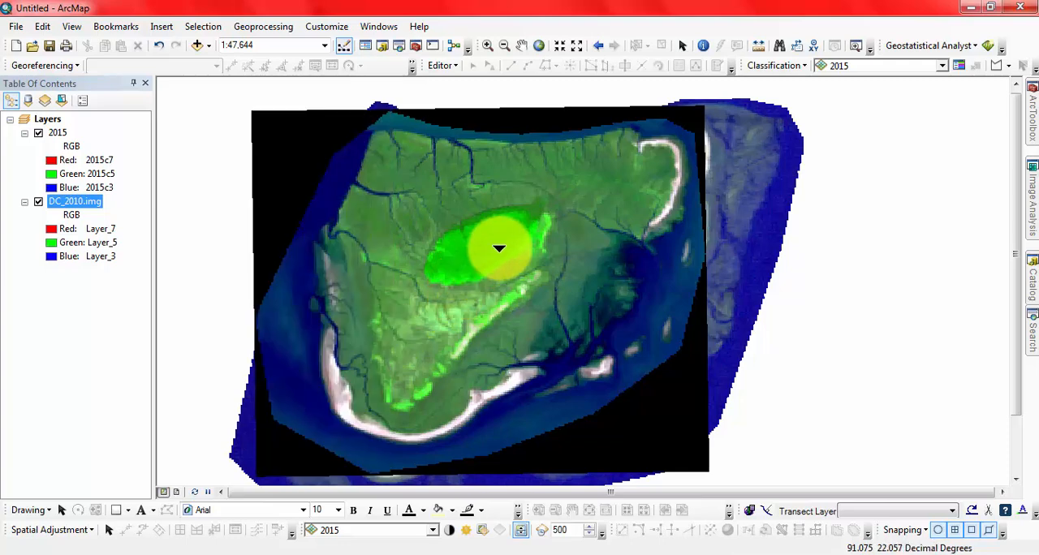
- Swipe the 2015 image from several edges to compare it with DC_2010.img underneath
left_click_drag(259, 285, 317, 328)
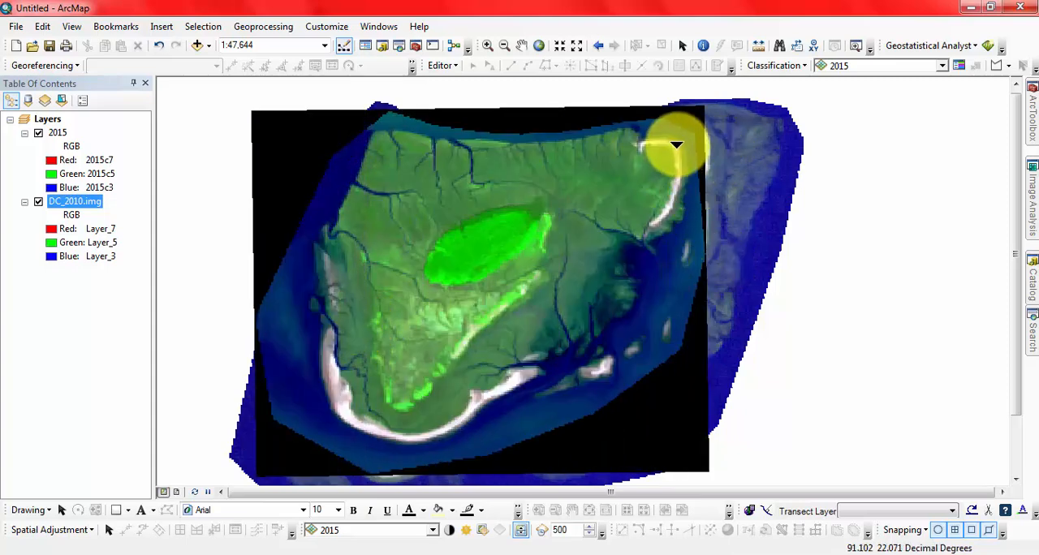
left_click_drag(726, 216, 522, 309)
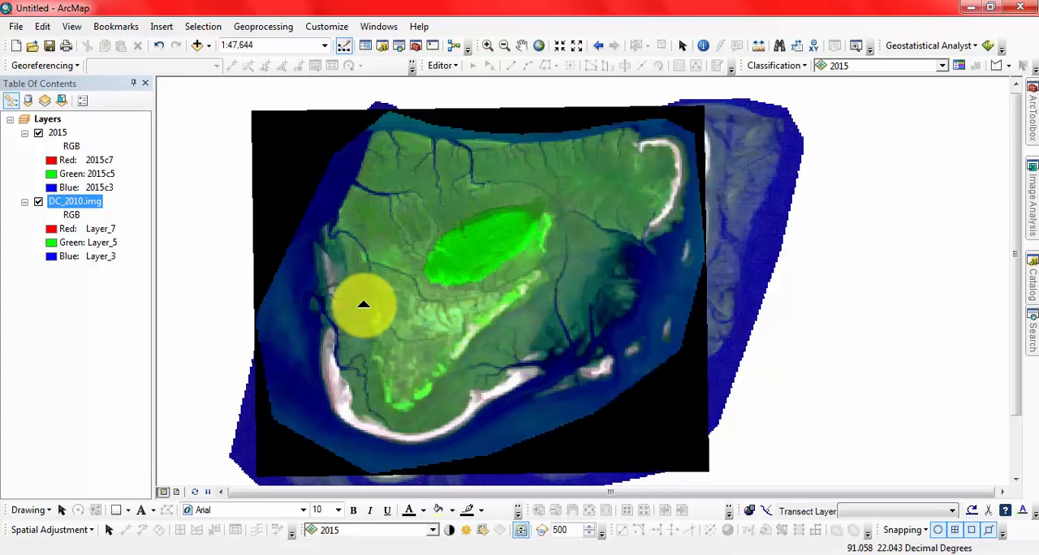
left_click_drag(711, 252, 614, 104)
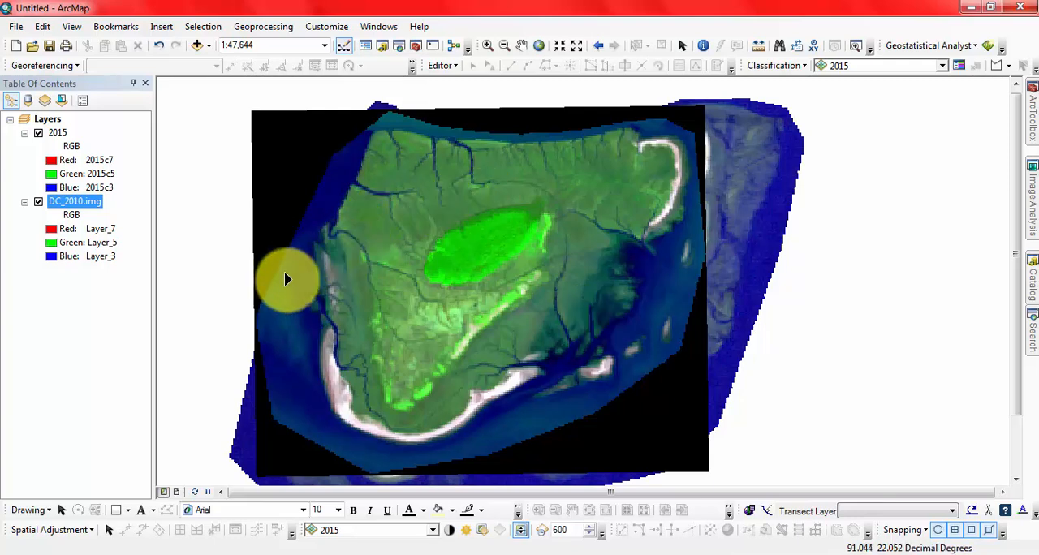
left_click_drag(256, 329, 252, 354)
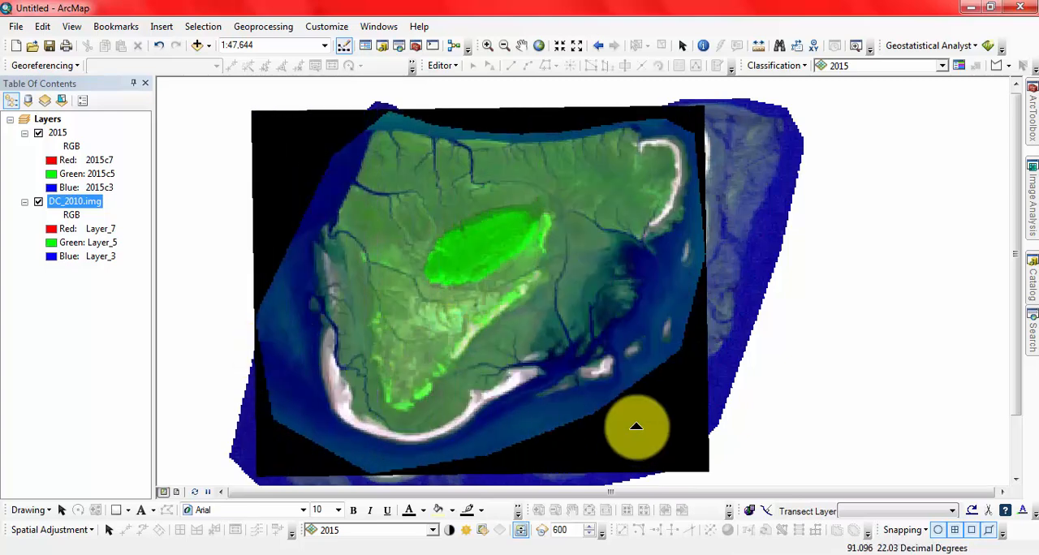
- Dock the Effects toolbar in its own row beneath the Classification toolbar
left_click(578, 530)
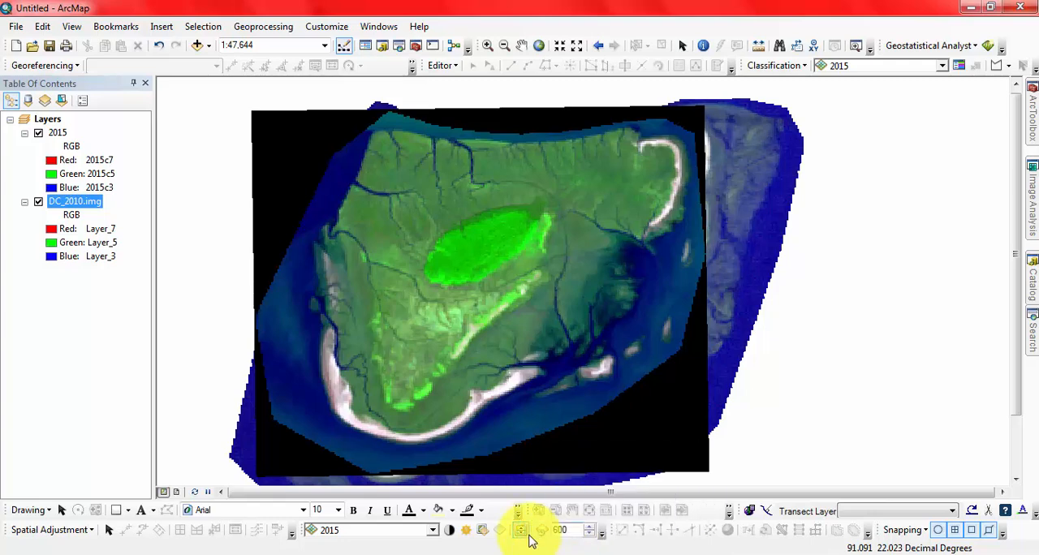
left_click(452, 532)
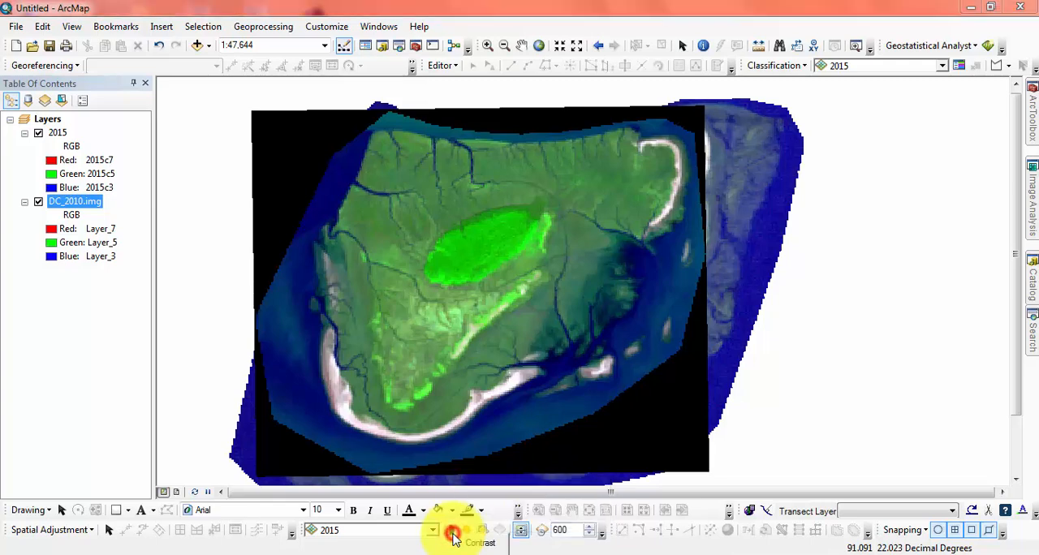
left_click(302, 533)
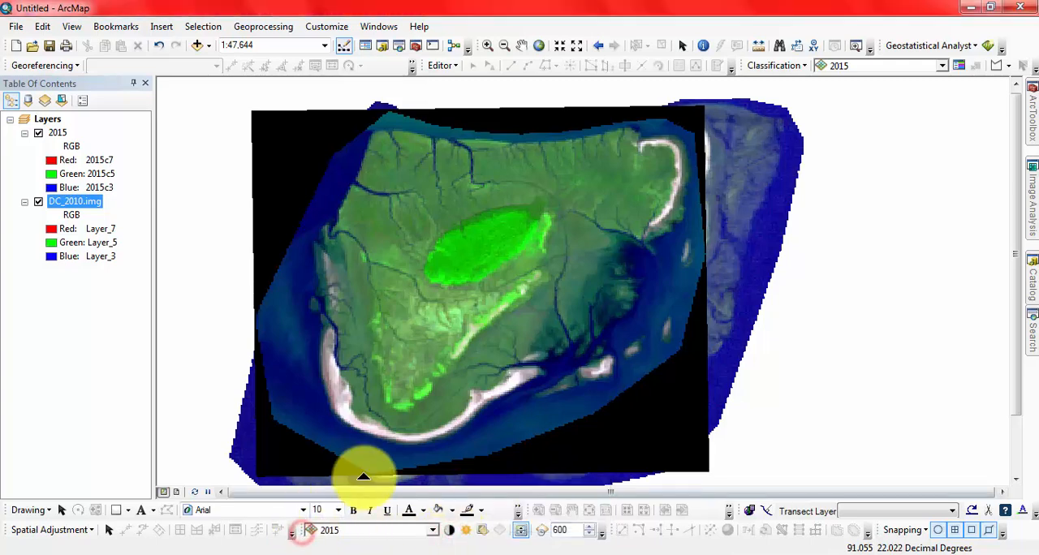
left_click_drag(303, 530, 673, 98)
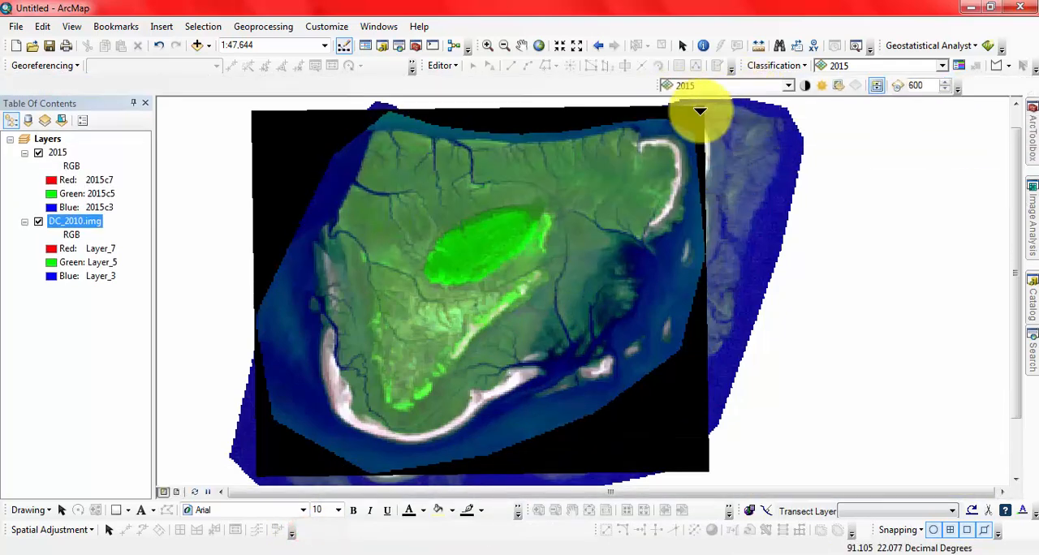
- Try raising the 2015 layer's contrast to about 50% and swipe it from both sides against DC_2010.img
left_click(806, 87)
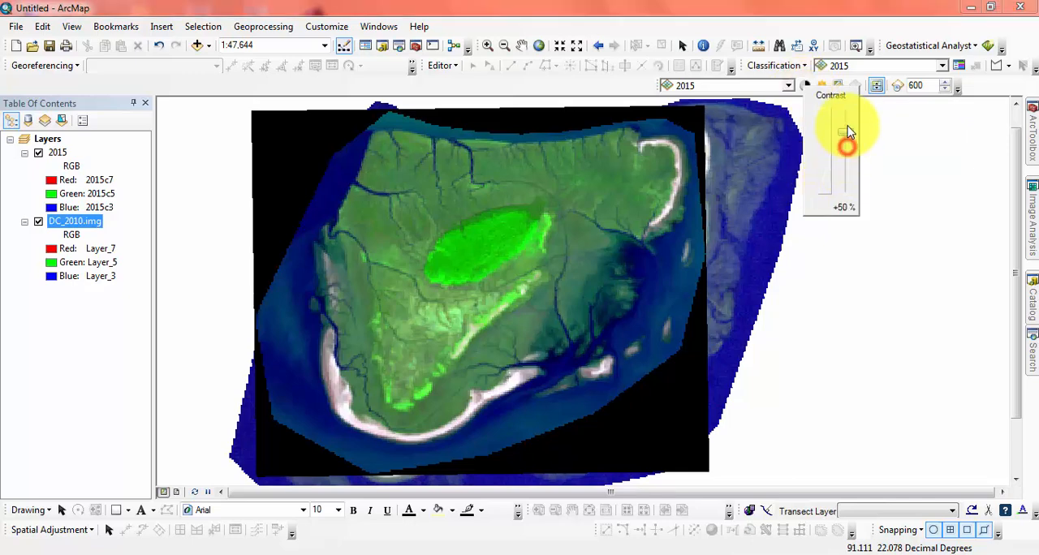
left_click_drag(846, 133, 846, 131)
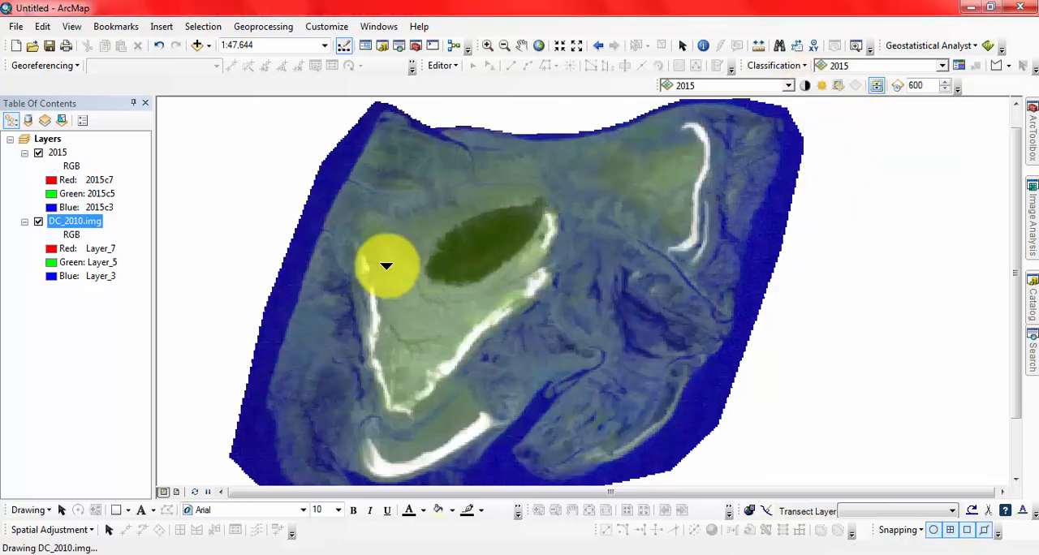
mouse_move(244, 296)
left_mouse_down()
mouse_move(480, 281)
mouse_move(524, 265)
mouse_move(250, 289)
left_mouse_up()
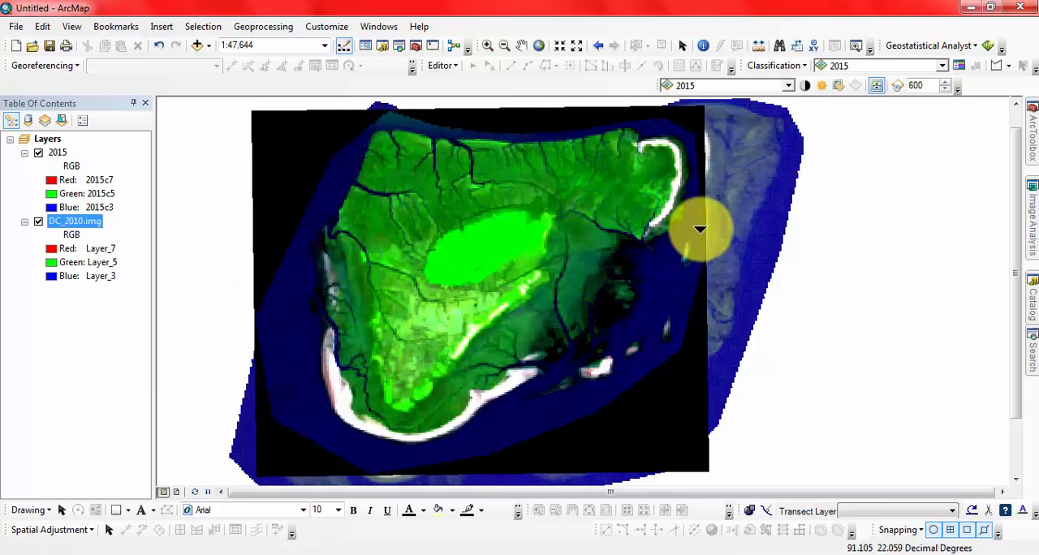
left_click_drag(868, 225, 682, 349)
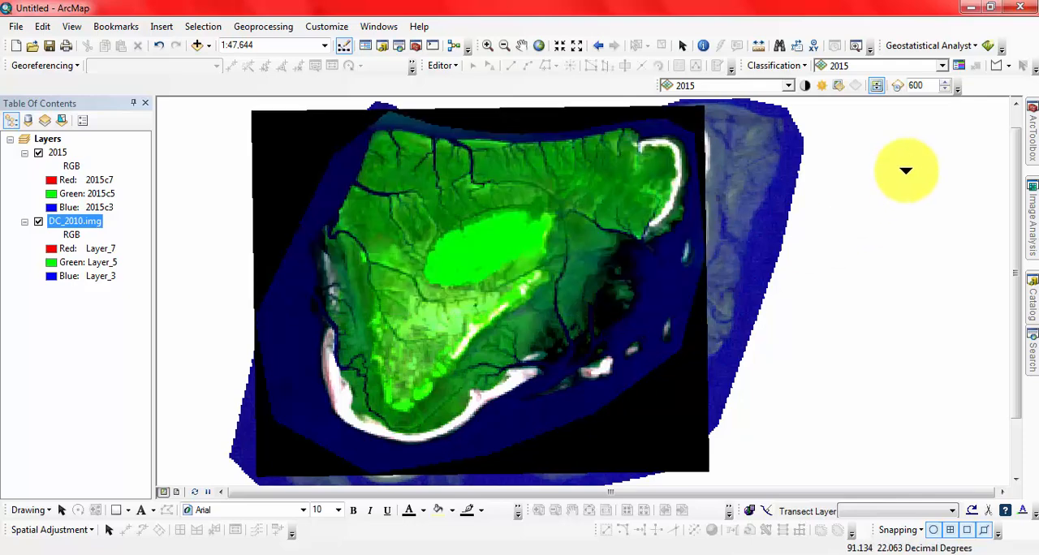
- Lower the 2015 layer's contrast to about 2% and swipe the image horizontally over DC_2010.img
left_click(808, 86)
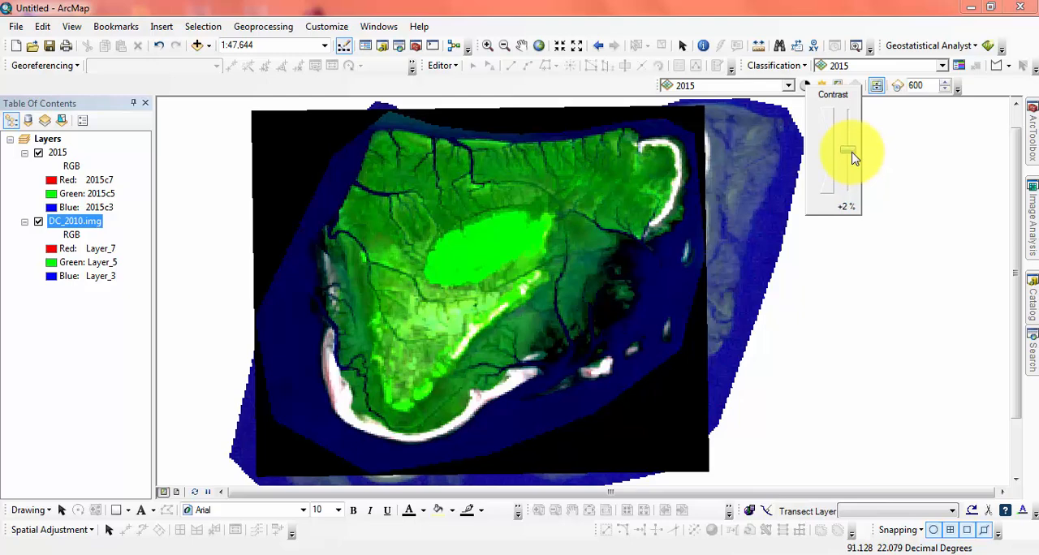
left_click_drag(852, 154, 852, 153)
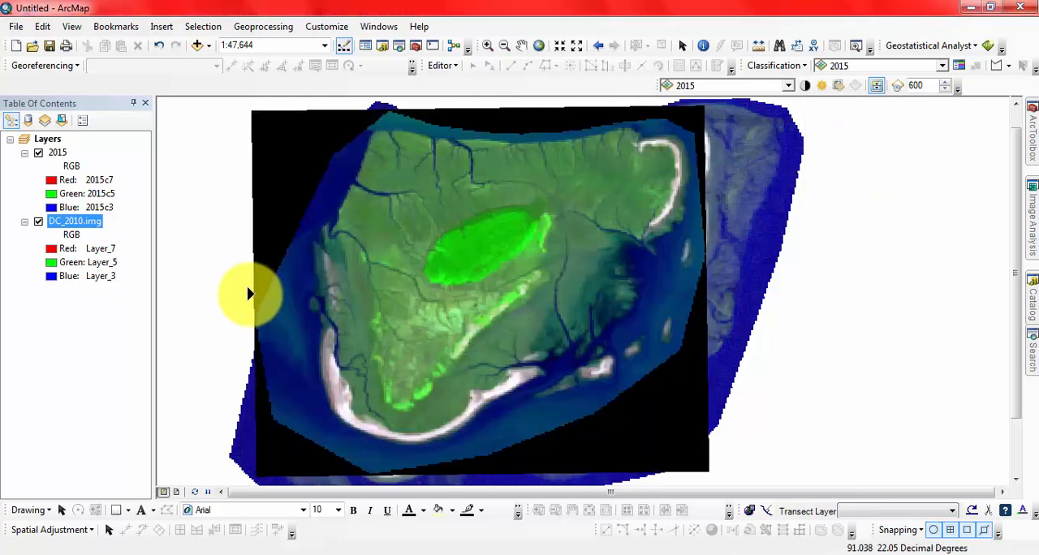
left_click_drag(250, 294, 418, 302)
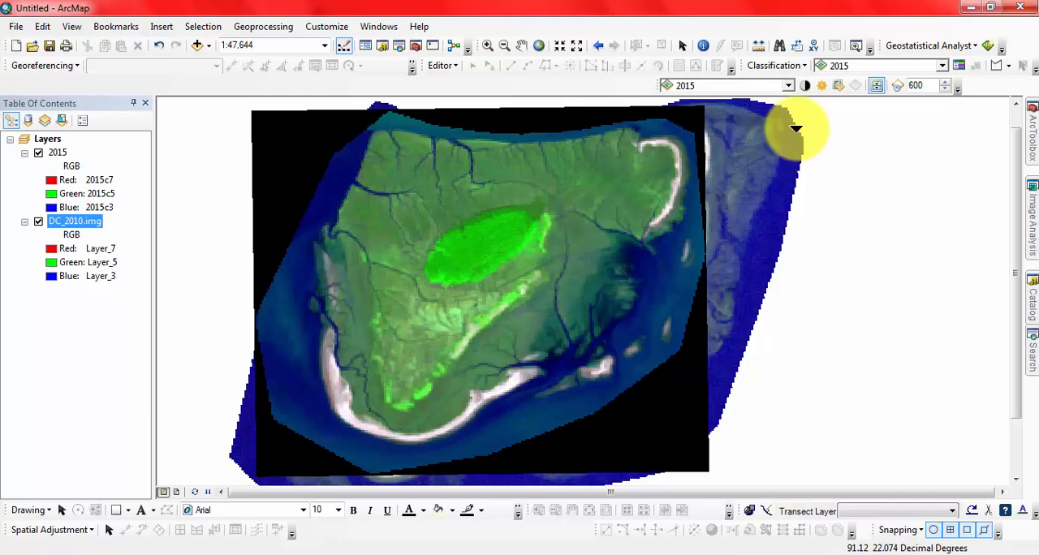
- Try the 2015 layer's brightness at 100%, and reduce it to slightly darker than the default
left_click(824, 88)
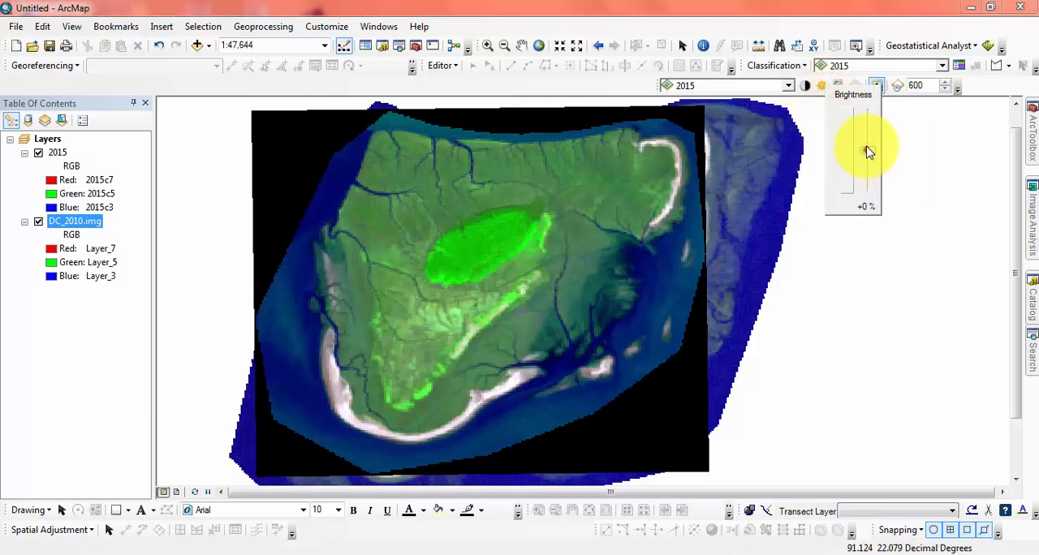
left_click_drag(867, 114, 867, 110)
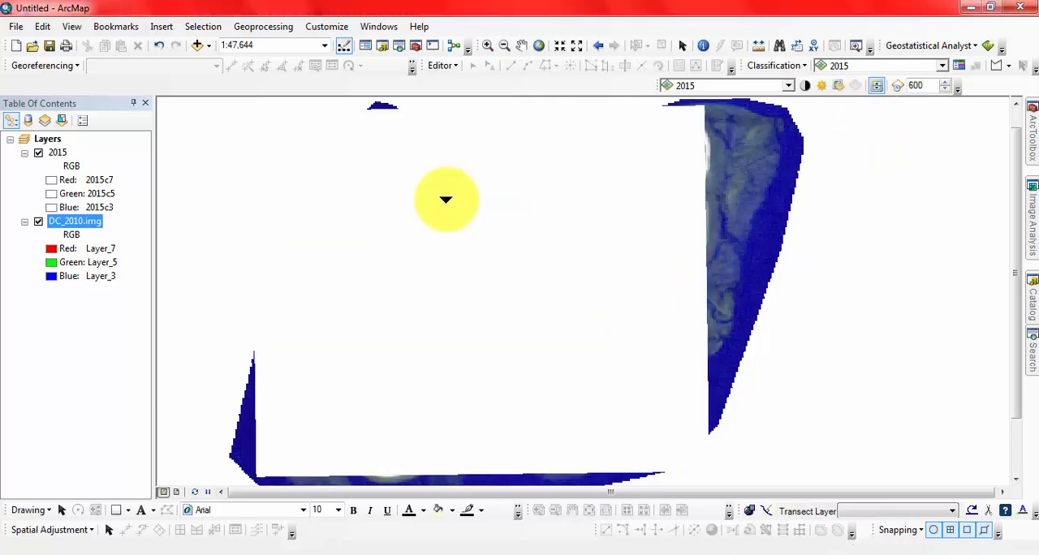
left_click(824, 88)
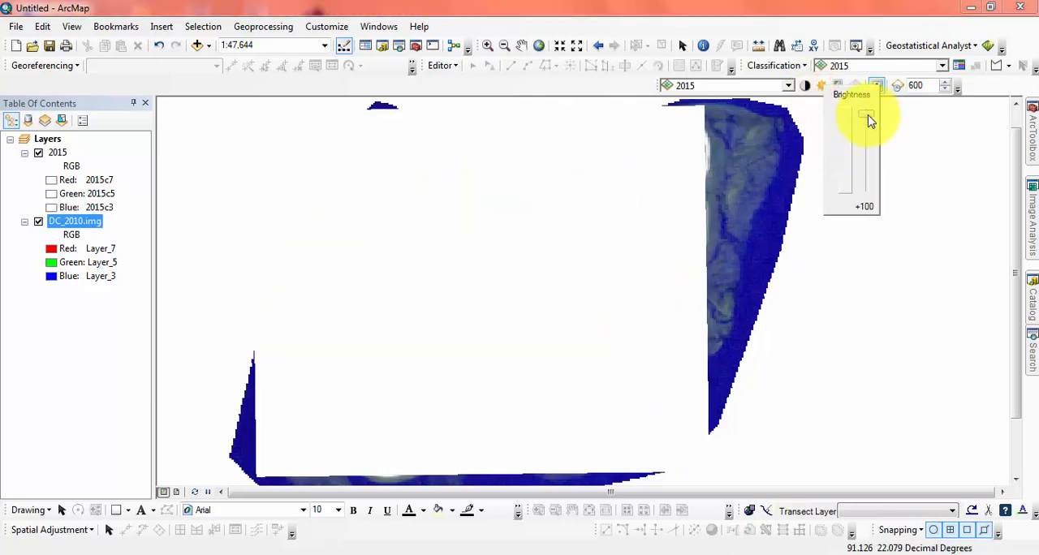
left_click_drag(877, 168, 876, 163)
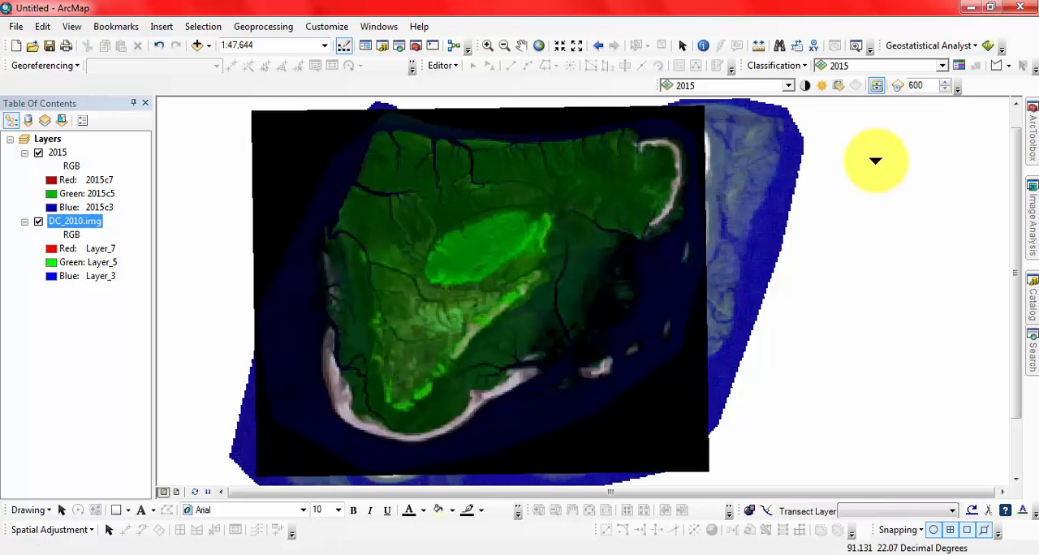
- Try making the 2015 layer partly transparent so that DC_2010.img shows through it
left_click(838, 87)
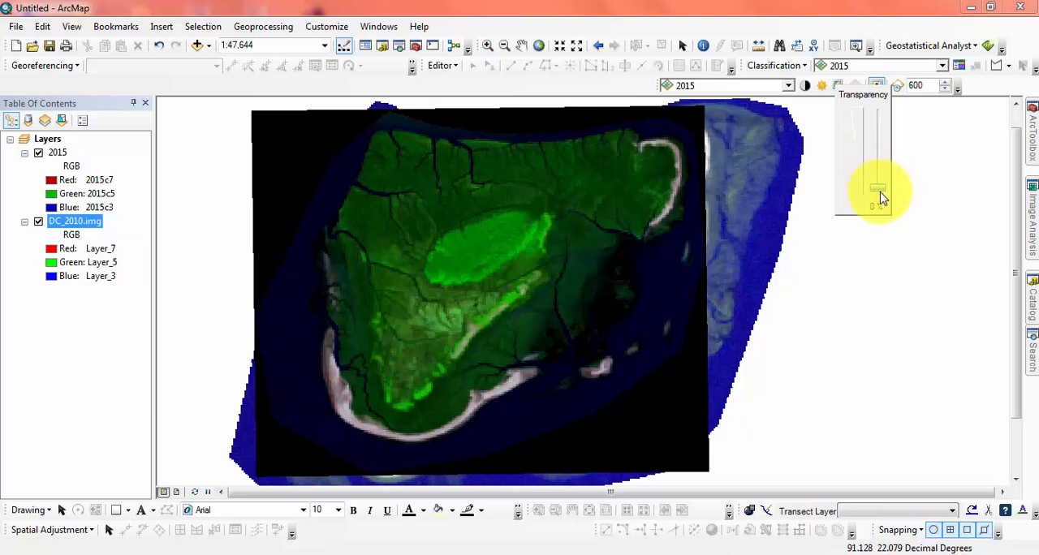
left_click_drag(883, 197, 877, 192)
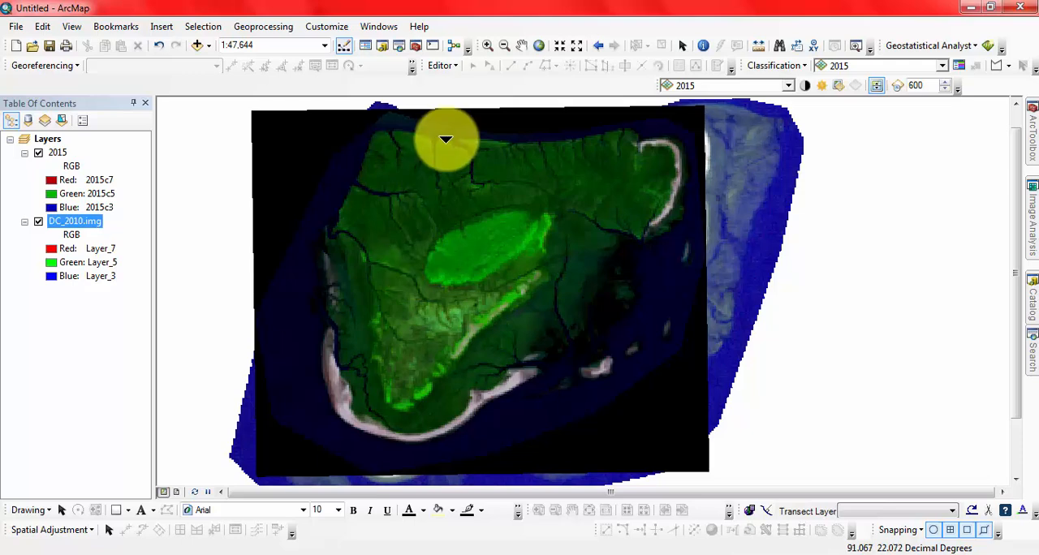
left_click(841, 86)
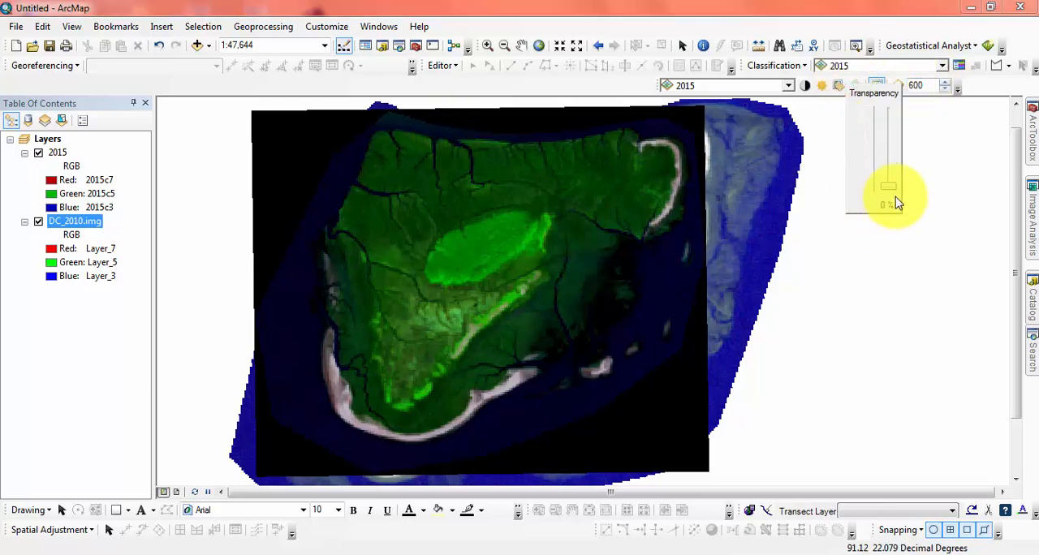
left_click_drag(891, 156, 892, 158)
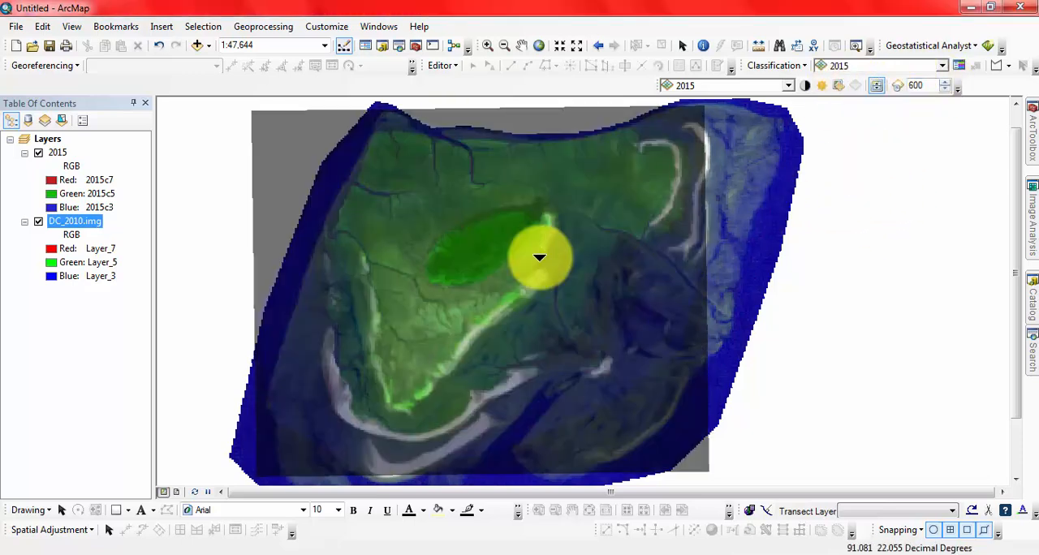
- Reduce the 2015 layer's transparency to about 20% and swipe it horizontally across DC_2010.img
left_click(841, 86)
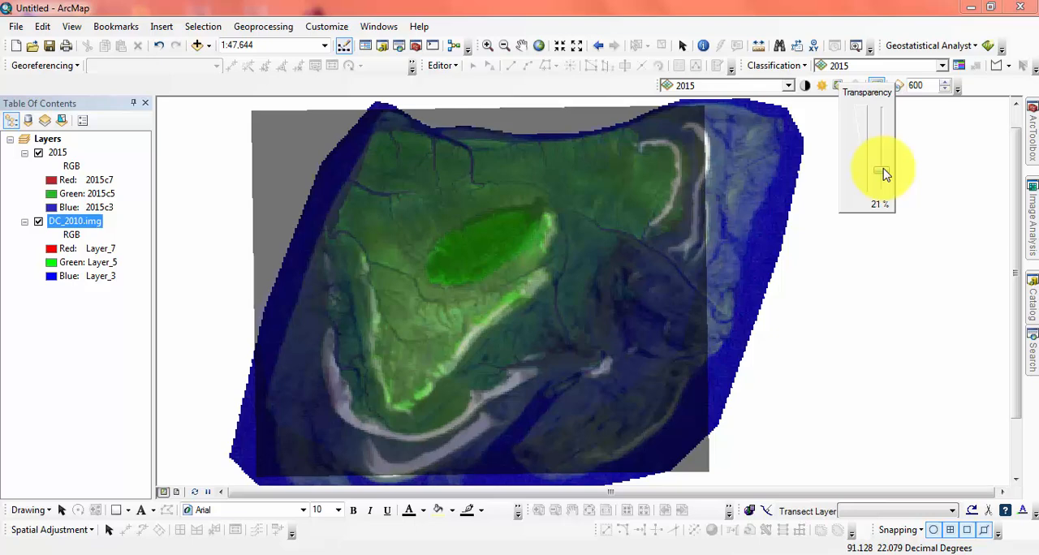
left_click_drag(886, 175, 886, 176)
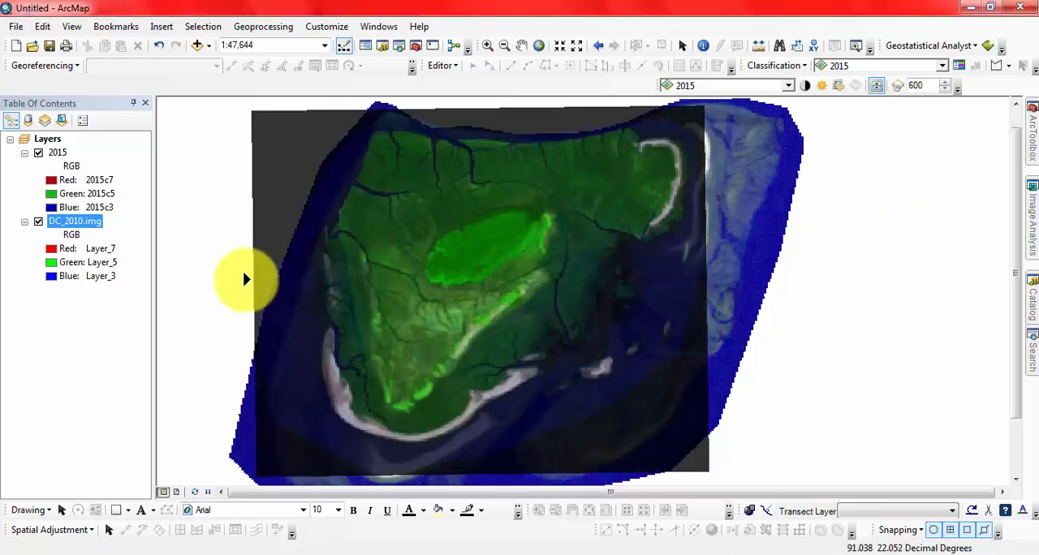
left_click_drag(245, 281, 441, 259)
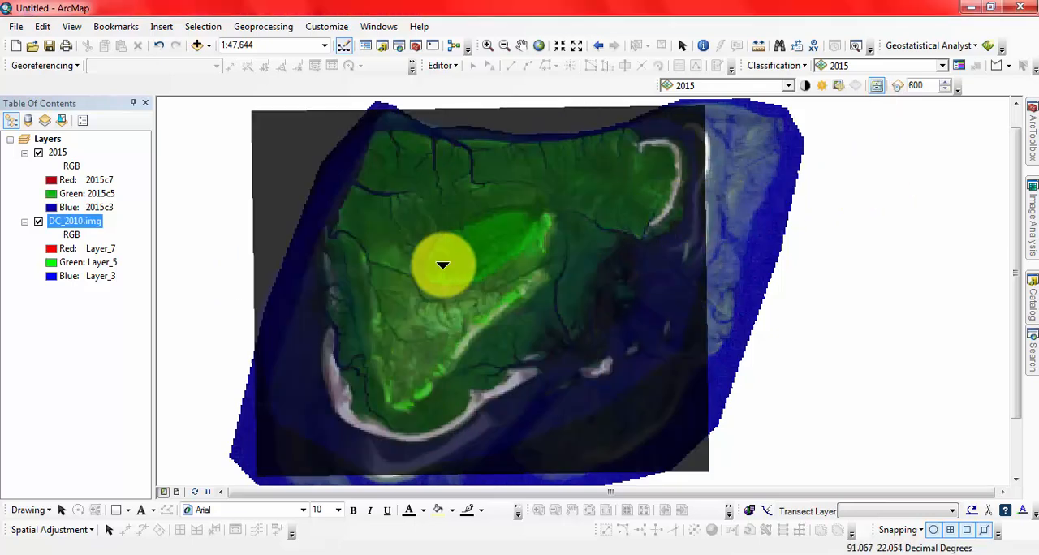
- Return the 2015 layer's transparency to 0%, try a very slight transparency and swipe the layer
left_click(841, 86)
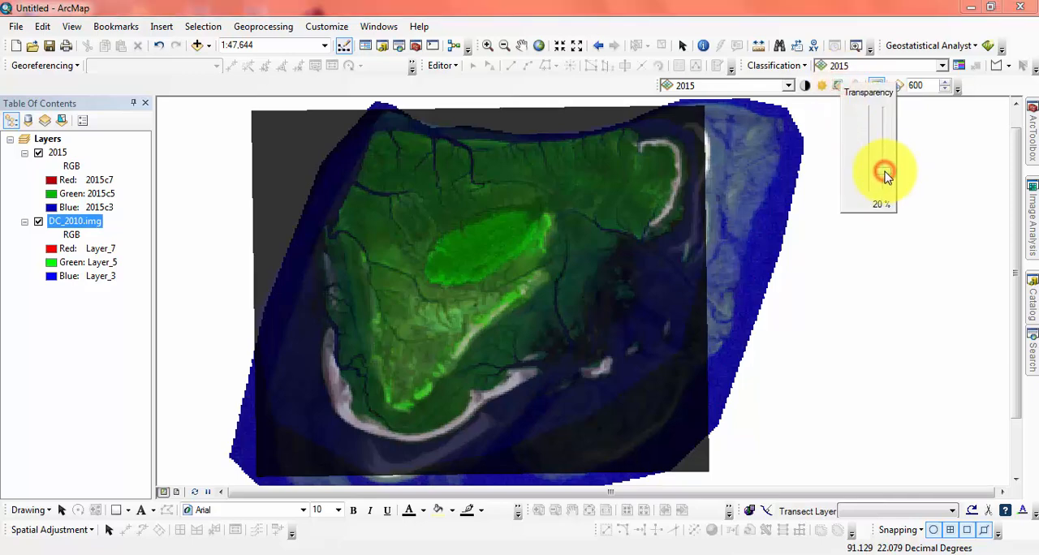
left_click_drag(889, 191, 889, 192)
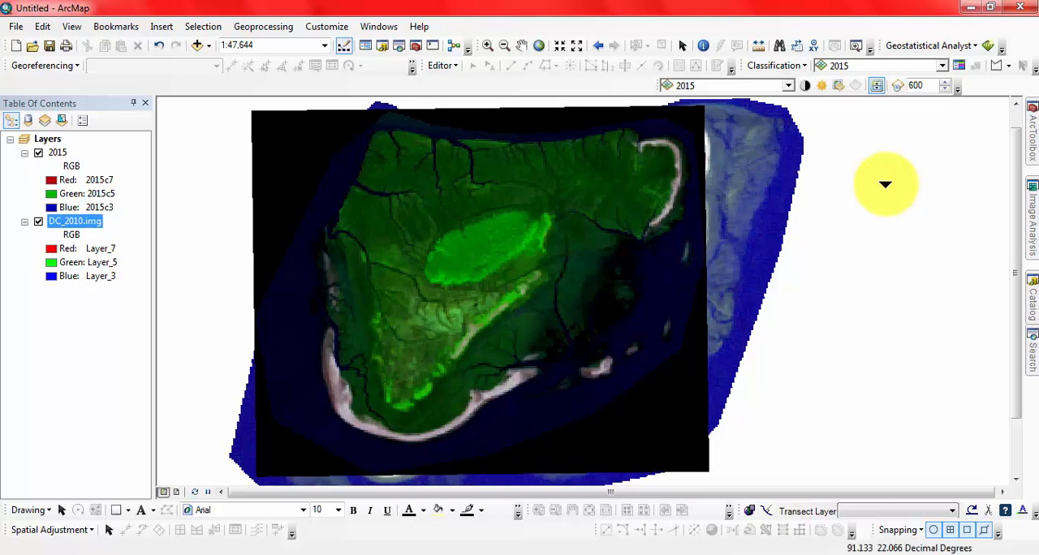
left_click(841, 86)
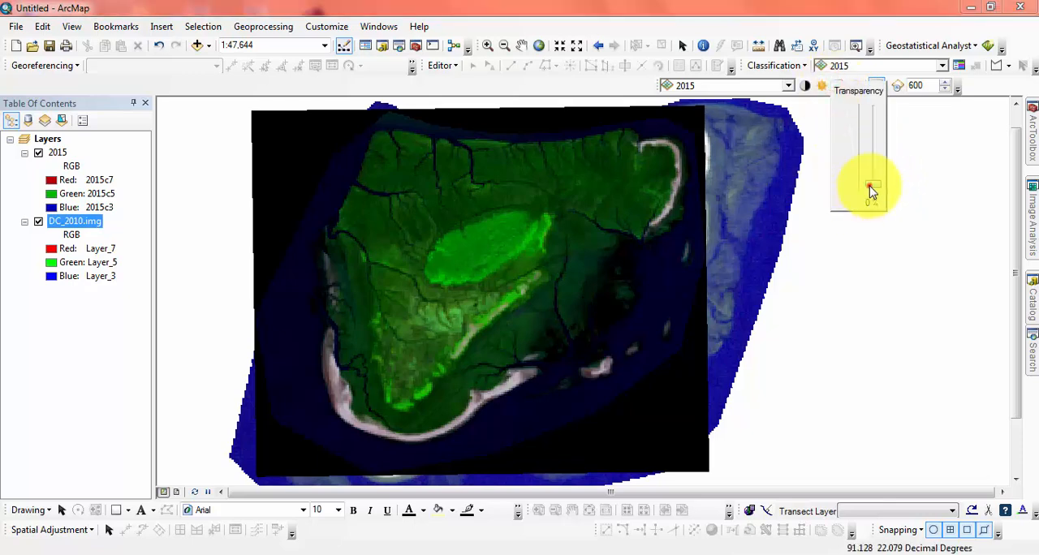
left_click_drag(875, 183, 875, 183)
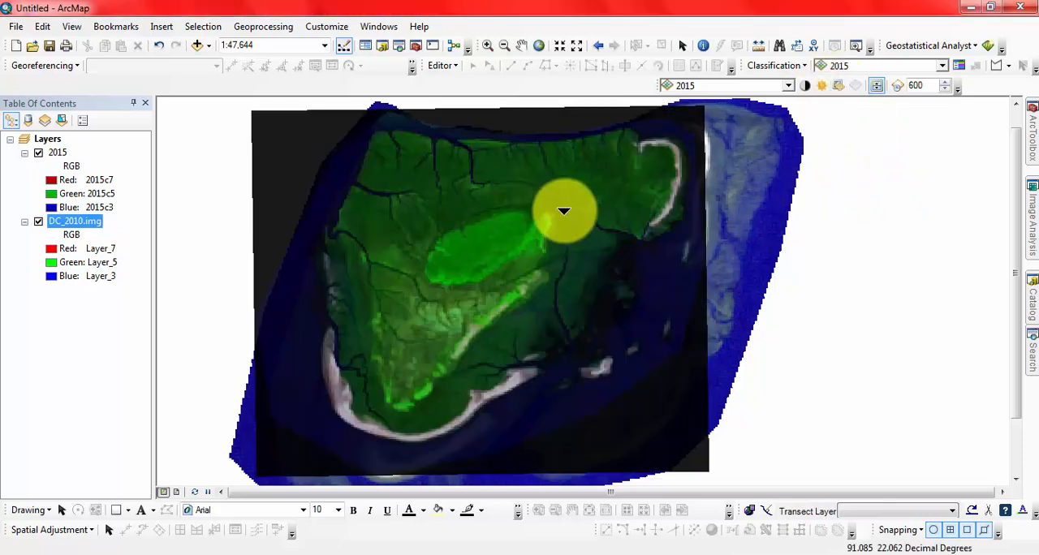
left_click_drag(262, 292, 232, 284)
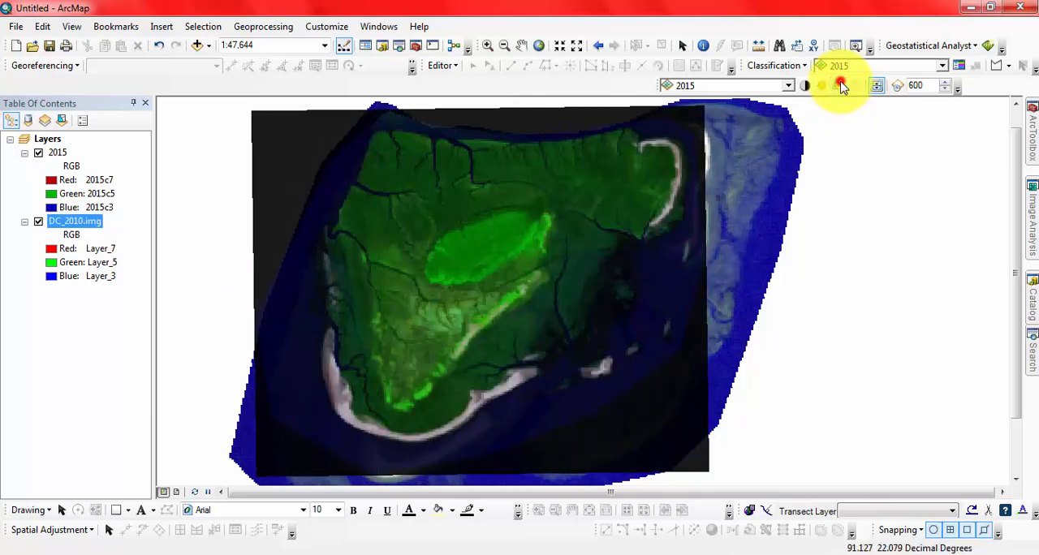
- Set the 2015 layer's transparency back to 0% and swipe it across the full width of the image
left_click(841, 86)
left_click(891, 195)
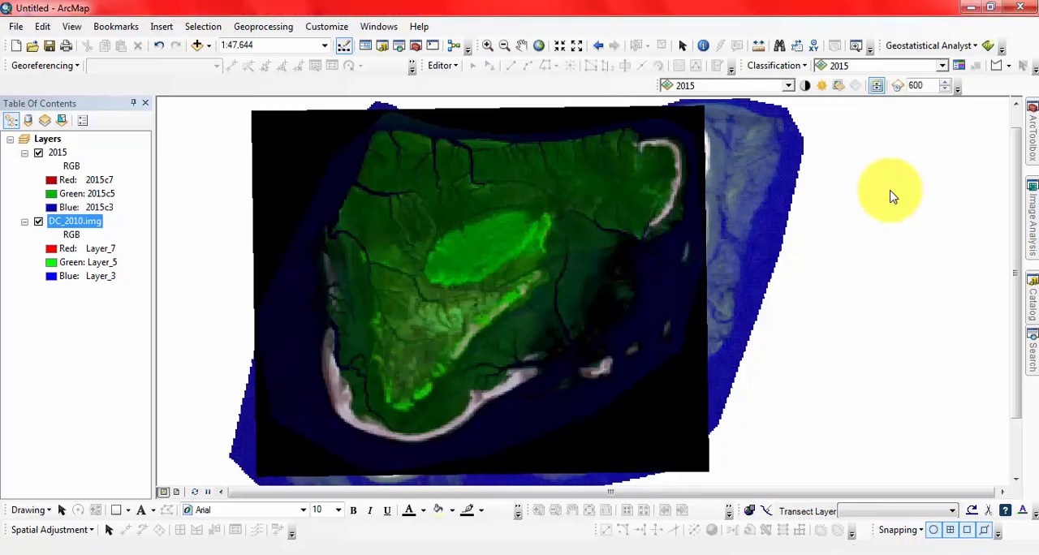
left_click_drag(262, 288, 723, 260)
- Try brightening the 2015 layer to about +22%
left_click(841, 86)
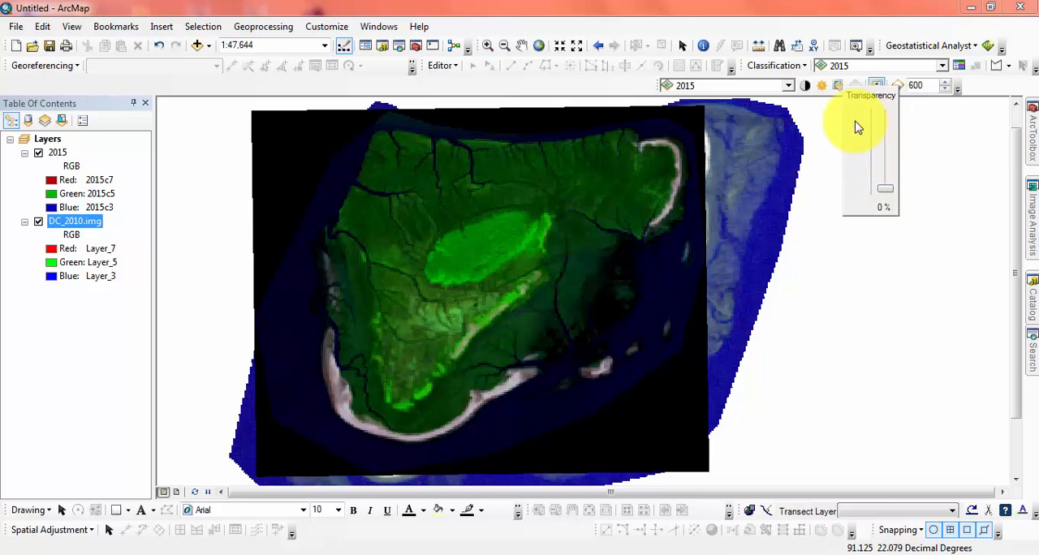
left_click(823, 86)
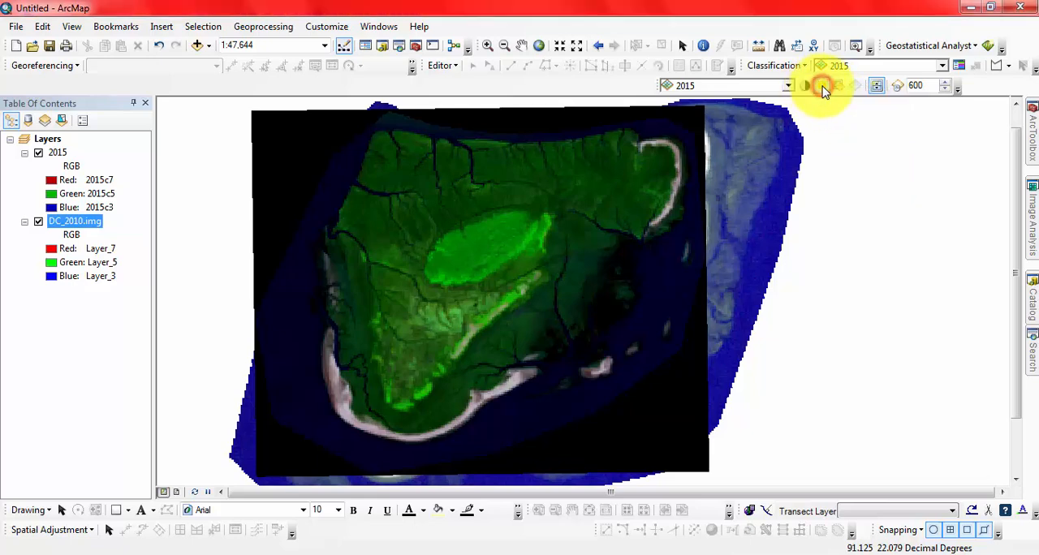
left_click(823, 86)
left_click_drag(865, 152, 869, 175)
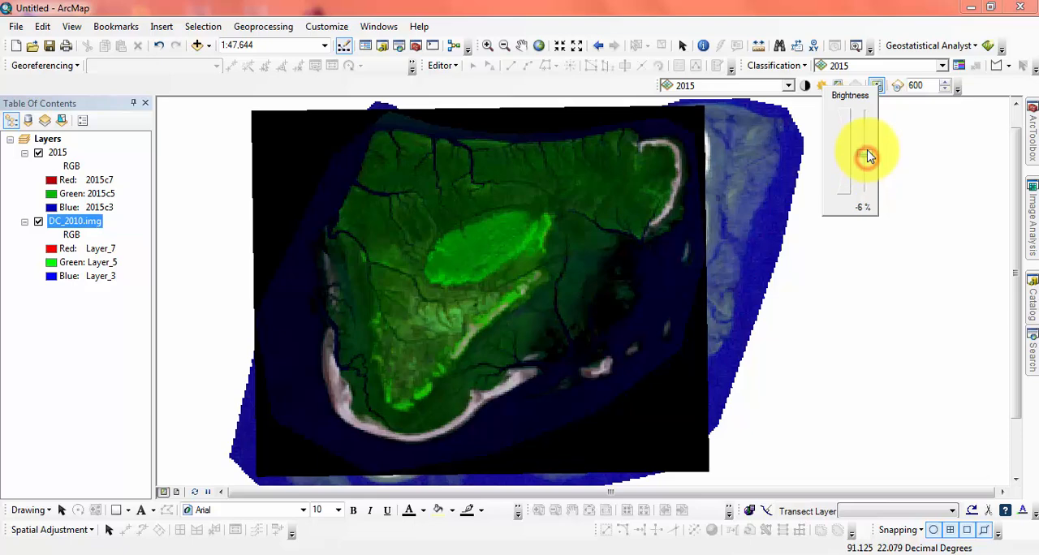
left_click_drag(867, 150, 867, 150)
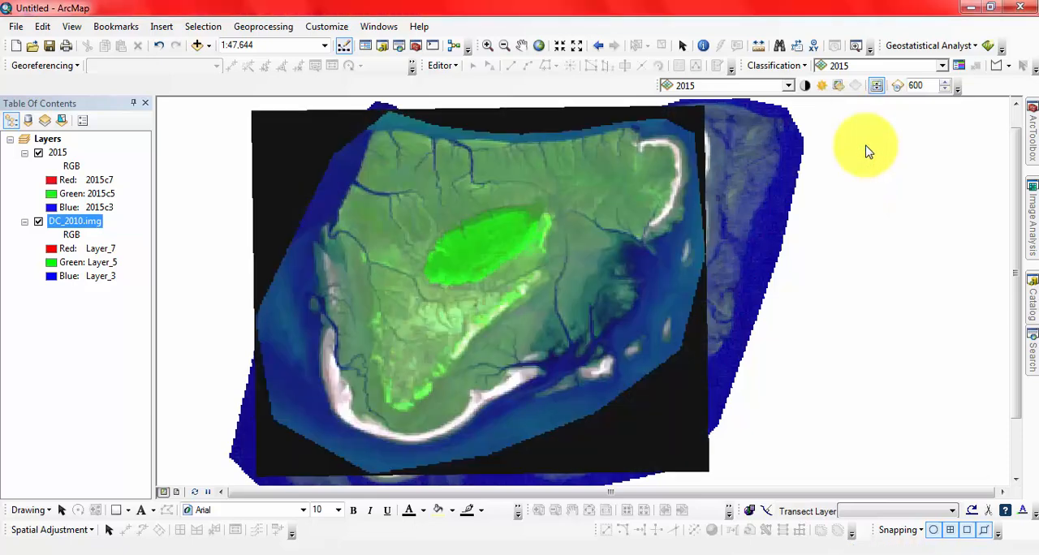
left_click(822, 85)
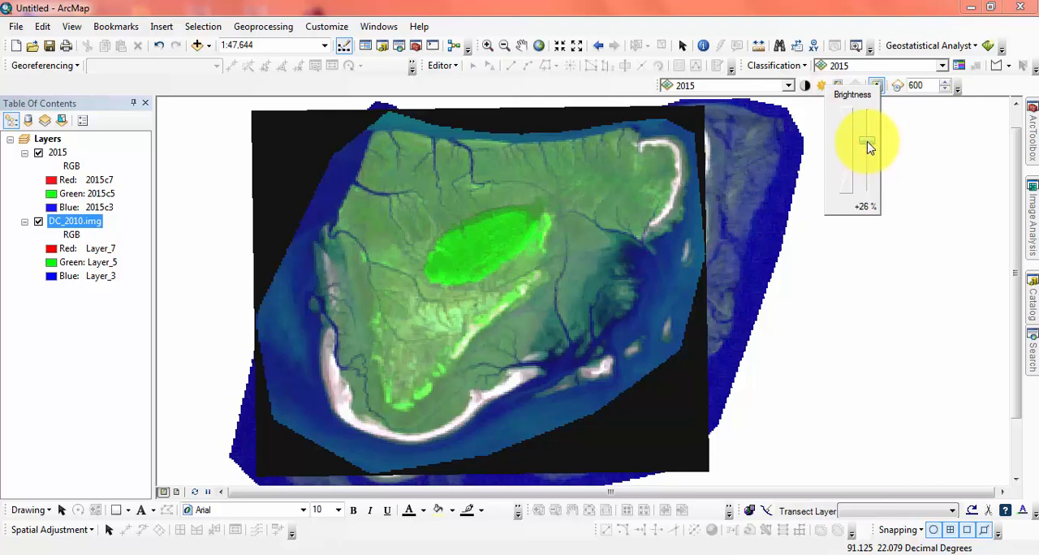
left_click_drag(867, 148, 865, 146)
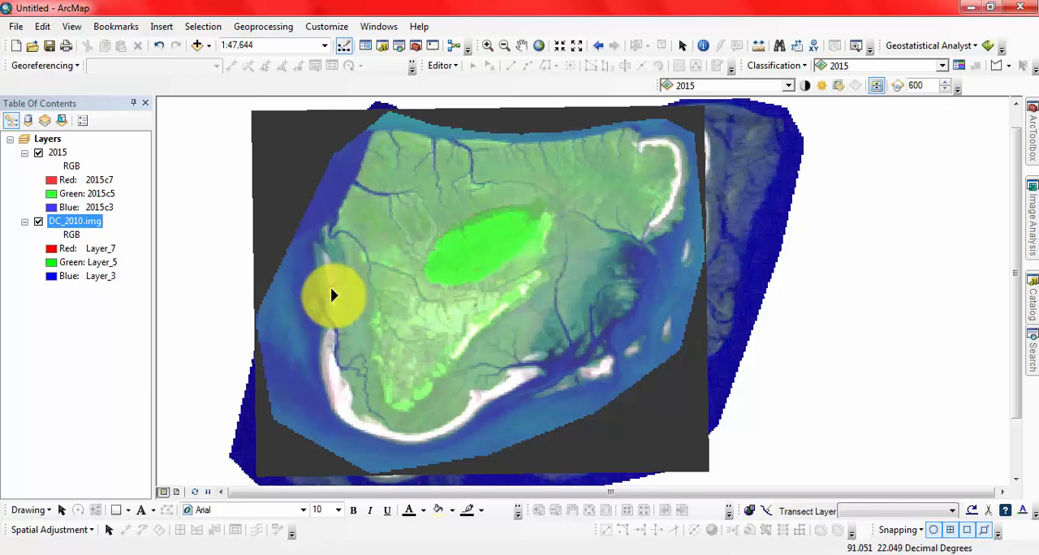
- Lower the 2015 layer's brightness close to neutral and swipe the layer across DC_2010.img
left_click(821, 86)
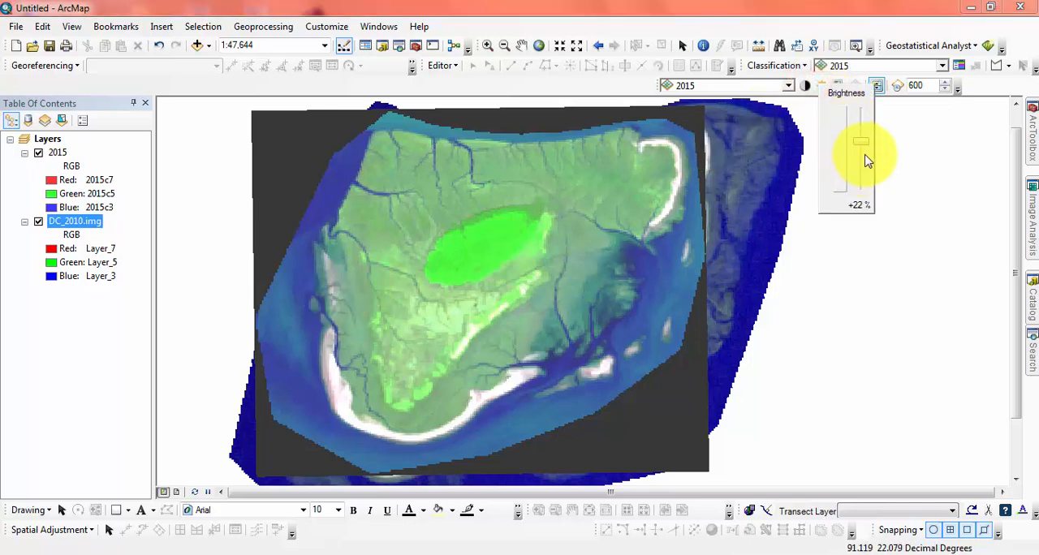
mouse_move(866, 168)
left_mouse_down()
mouse_move(870, 193)
mouse_move(866, 177)
left_mouse_up()
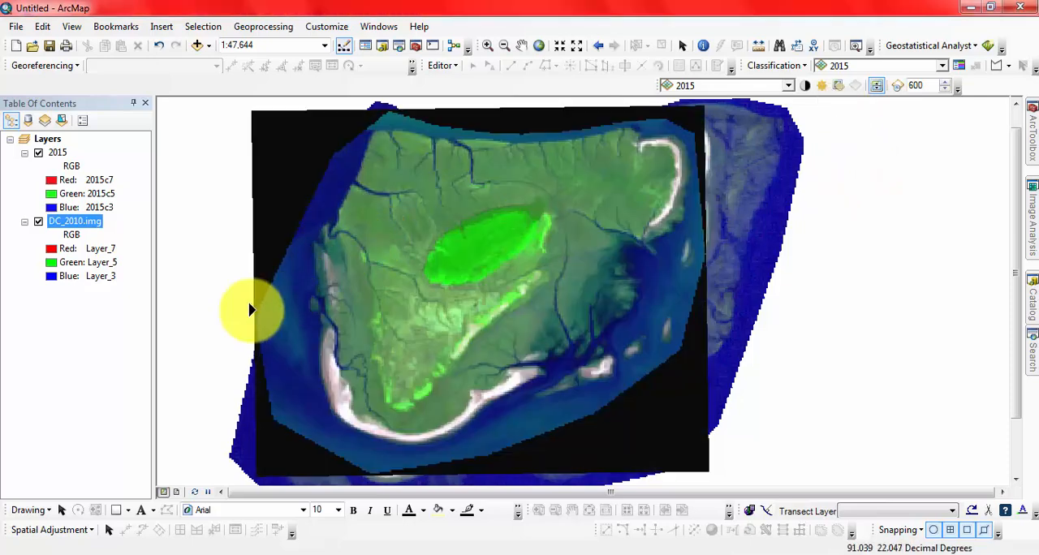
left_click_drag(251, 309, 320, 297)
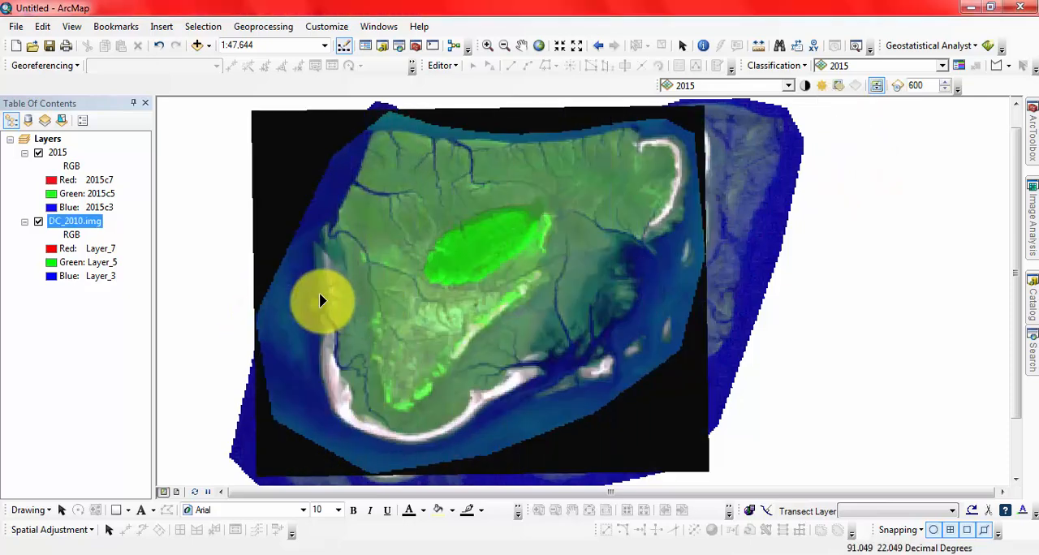
- Try the 2015 layer at nearly full and about 48% transparency over DC_2010.img, and make it fully opaque again
left_click(839, 85)
left_click_drag(884, 189, 881, 114)
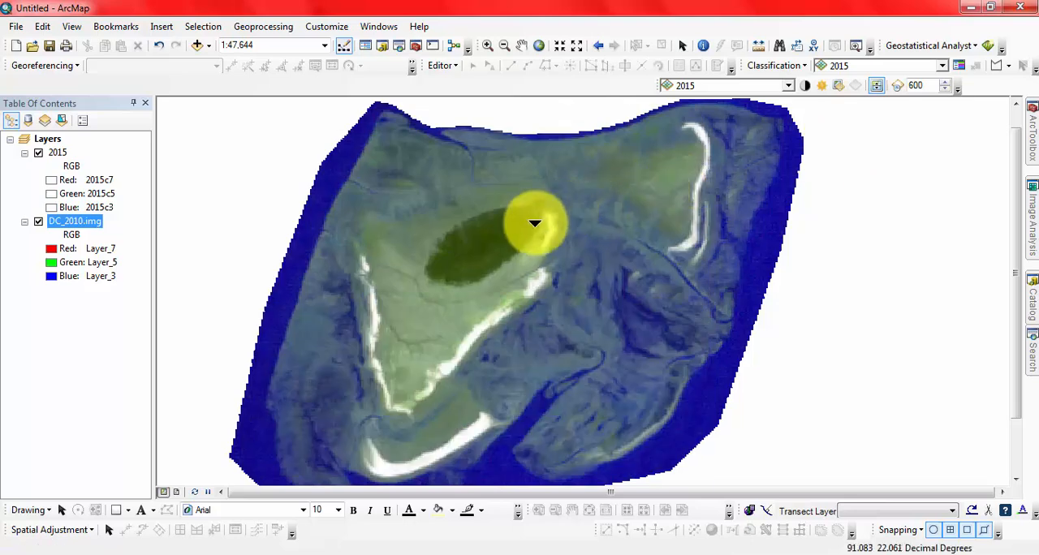
left_click(855, 86)
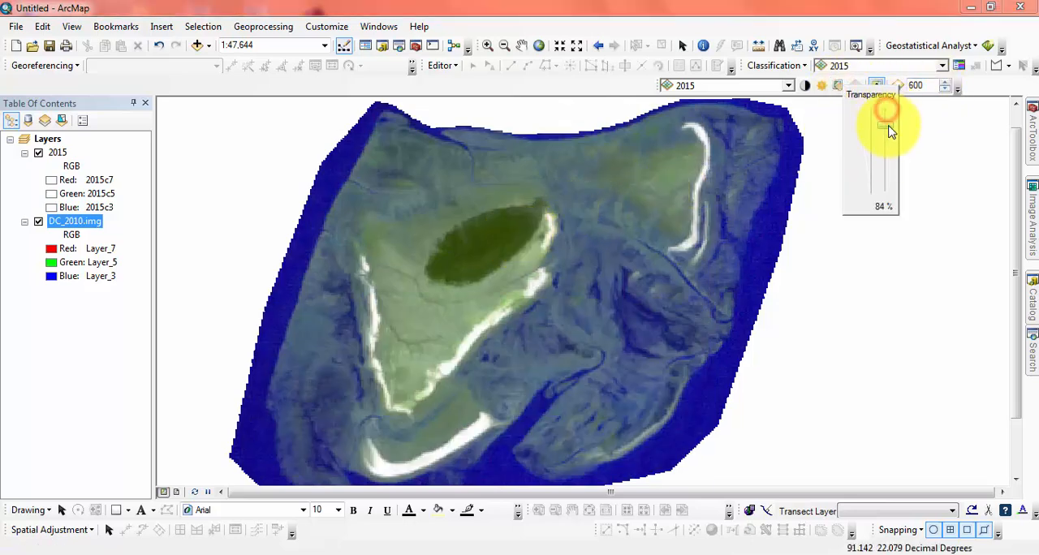
left_click_drag(889, 130, 885, 148)
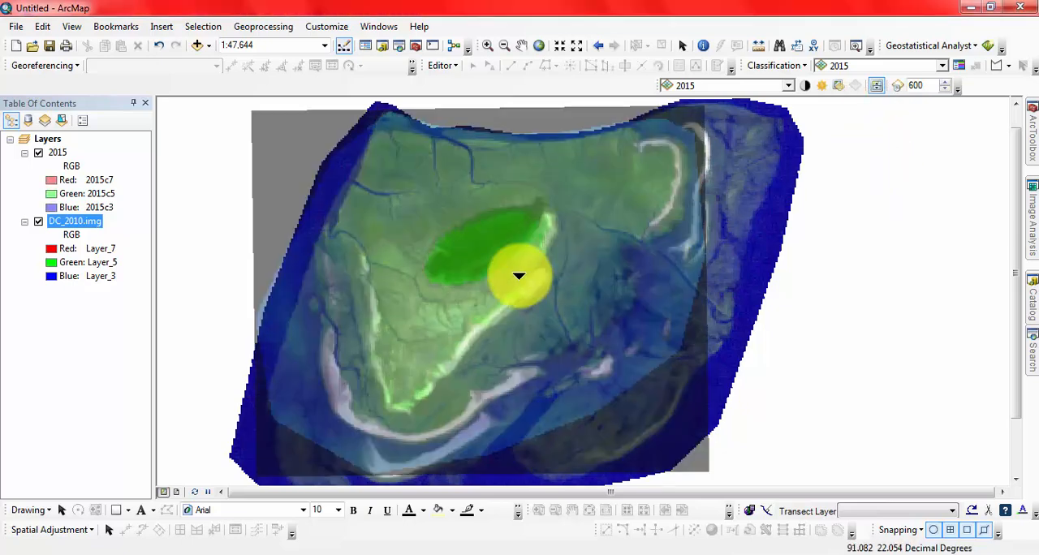
left_click_drag(253, 302, 293, 317)
left_click(838, 88)
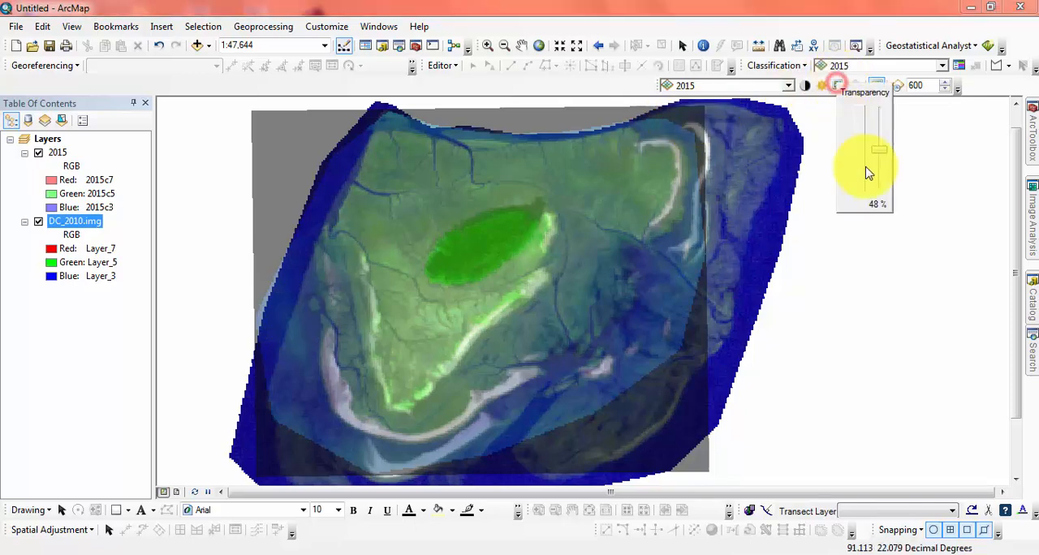
left_click_drag(884, 149, 842, 210)
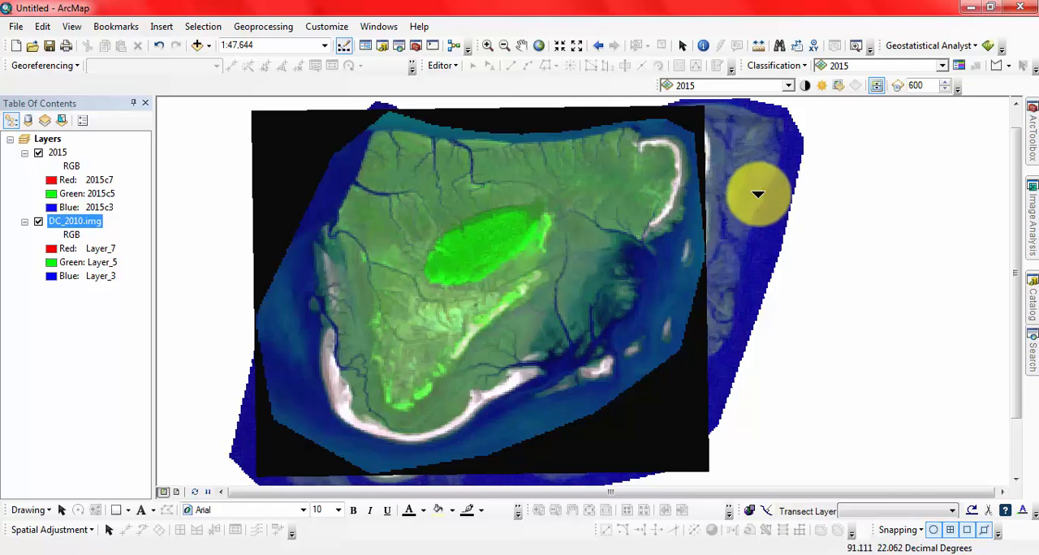
- Flicker the 2015 layer on and off over DC_2010.img, trying different flicker rates, including 1000
left_click(899, 86)
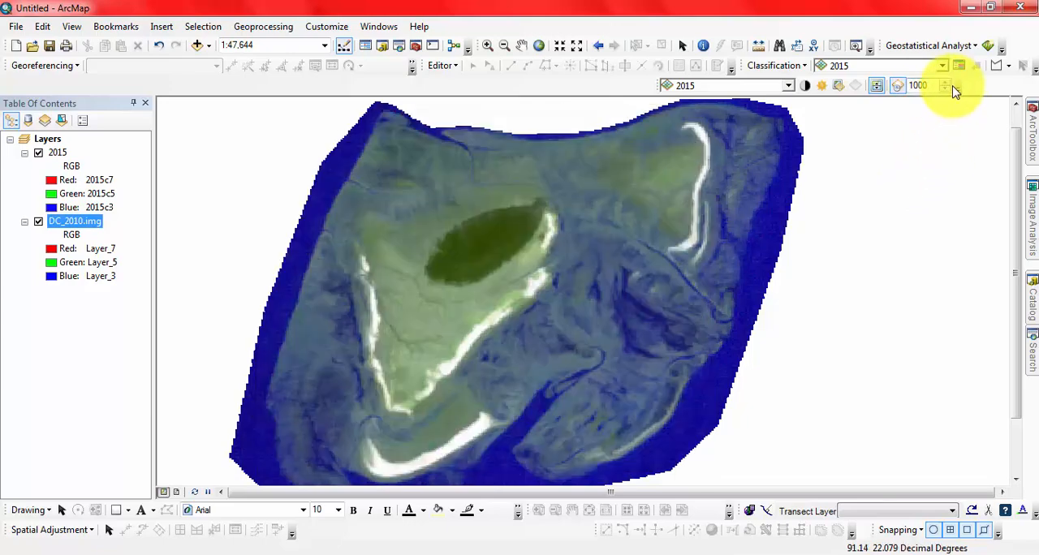
left_click(949, 88)
left_click(949, 88)
left_click(950, 88)
left_click(946, 90)
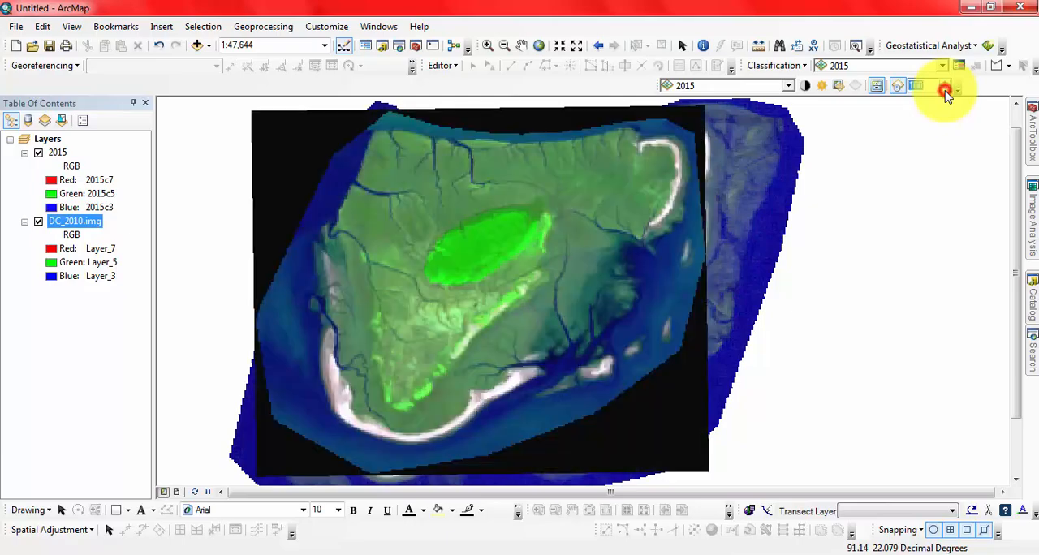
left_click(945, 90)
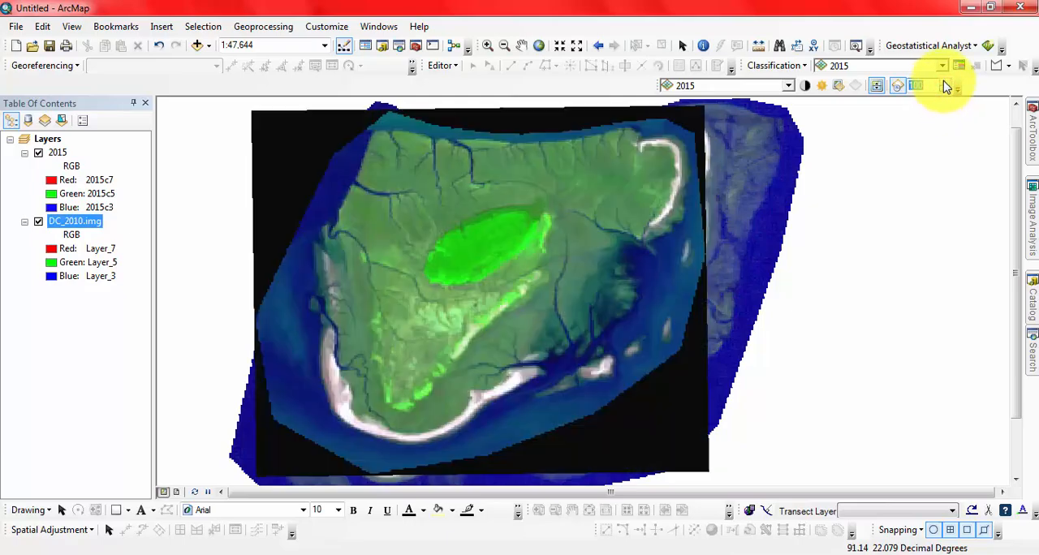
left_click(944, 82)
left_click(947, 82)
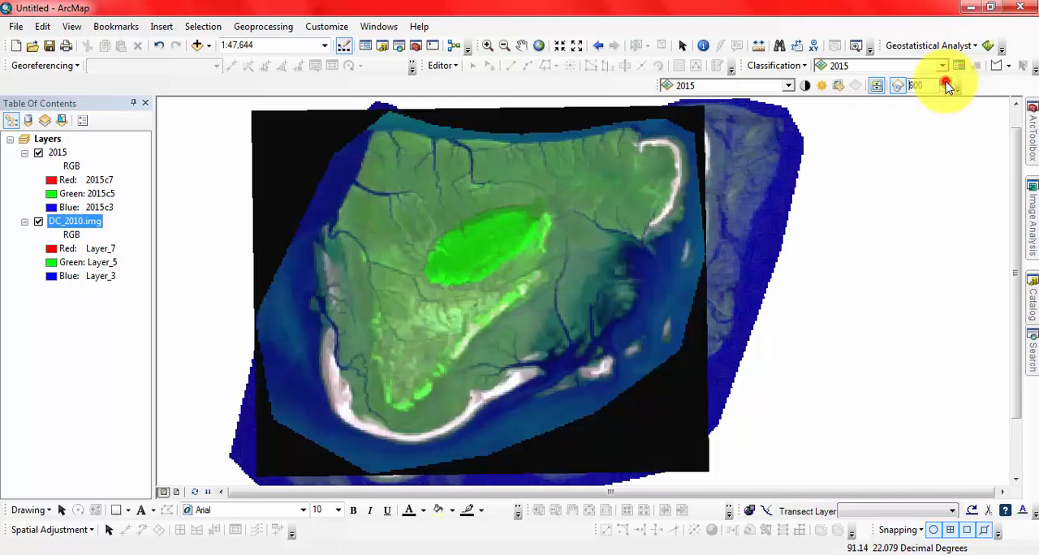